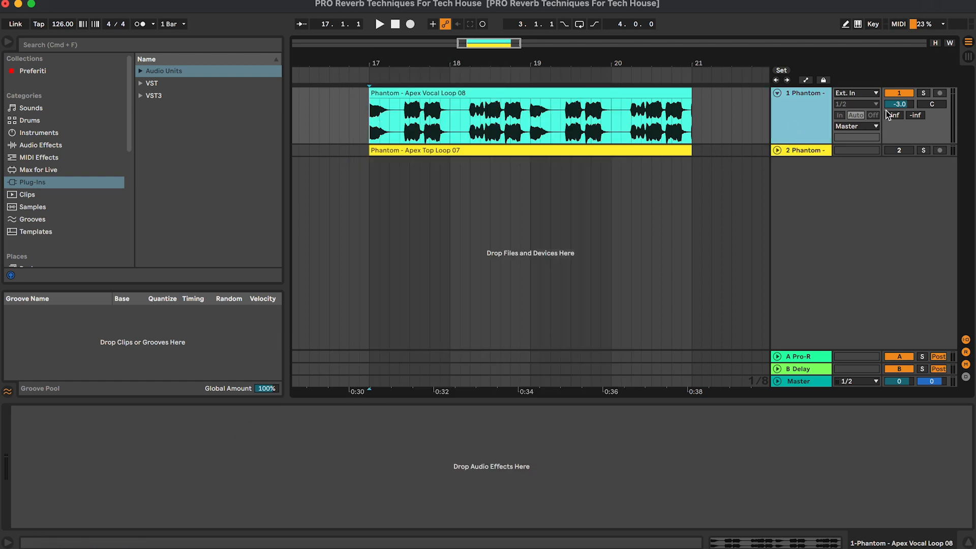
Solo the Apex Vocal Loop 08 track, audition the clip from bar 17, and turn solo off again
{"action": "left_click", "coordinate": [923, 93]}
{"action": "left_click", "coordinate": [504, 94]}
{"action": "key", "text": "space"}
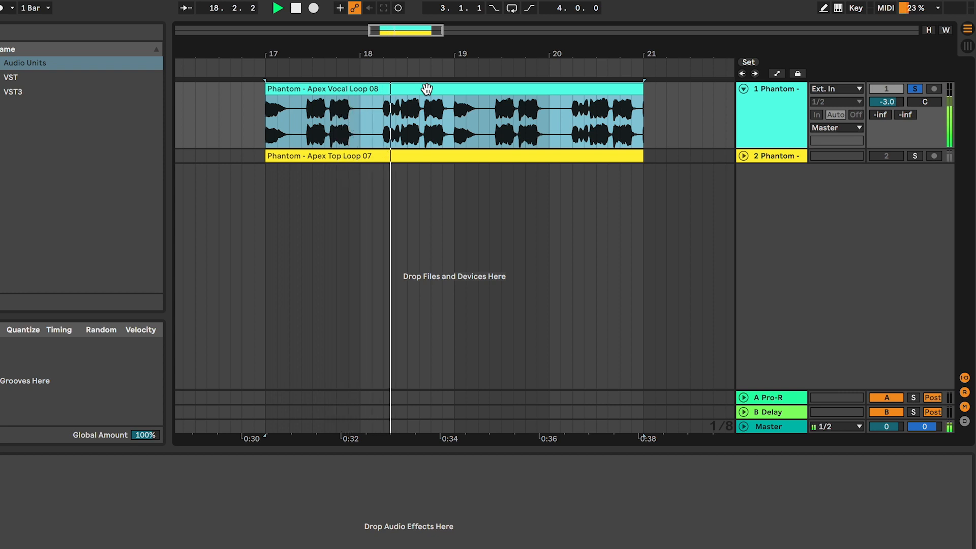
{"action": "key", "text": "space"}
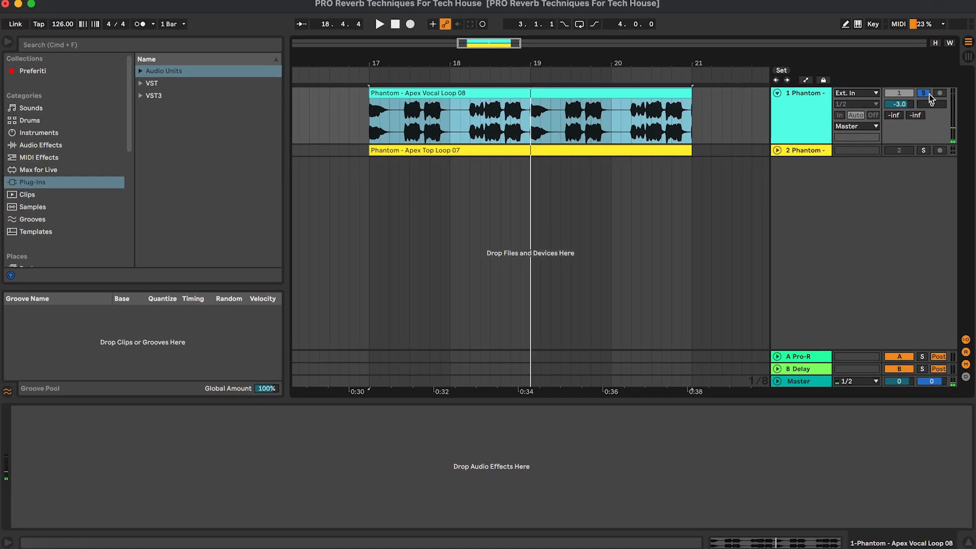
{"action": "left_click", "coordinate": [915, 89]}
Examine the FabFilter Pro-R reverb settings on return track A, then close the plug-in window
{"action": "left_click", "coordinate": [793, 398]}
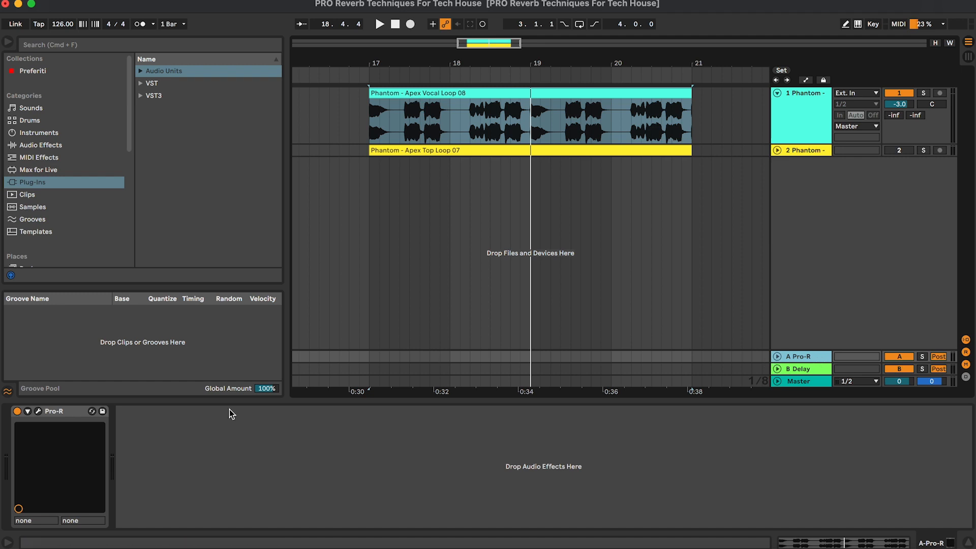
{"action": "left_click", "coordinate": [39, 411]}
{"action": "left_click_drag", "start_coordinate": [356, 22], "coordinate": [548, 25]}
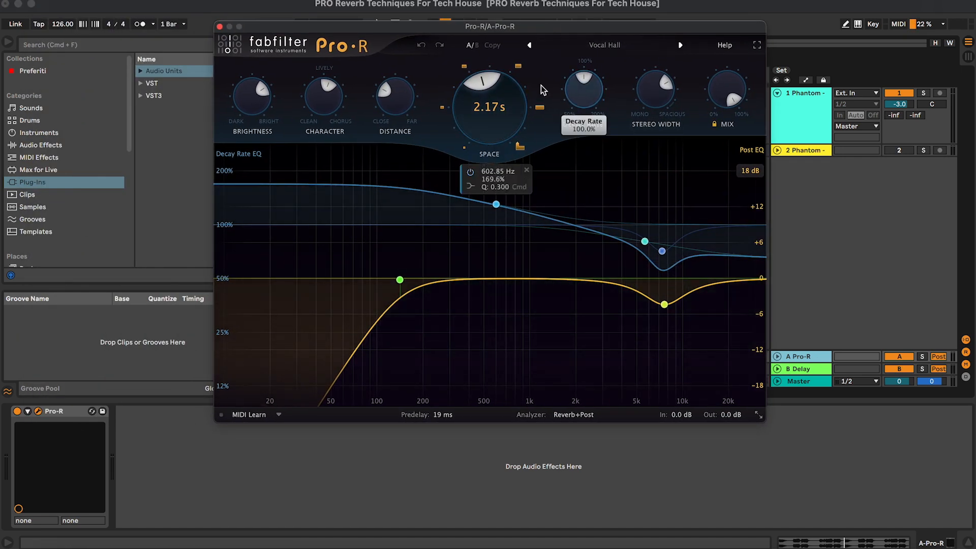
{"action": "left_click", "coordinate": [221, 26]}
Set the vocal track's send to the A Pro-R return to 0 dB
{"action": "left_click", "coordinate": [808, 140]}
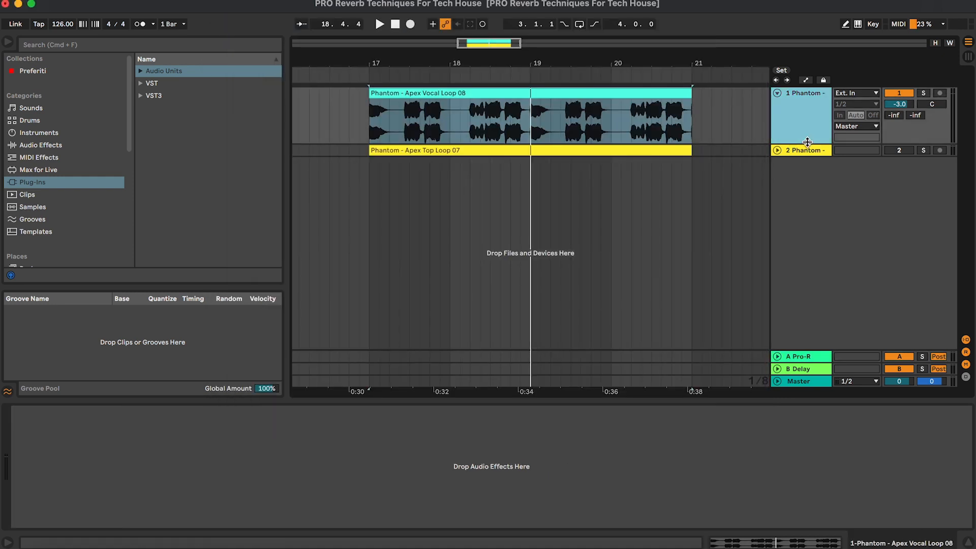
{"action": "left_click", "coordinate": [819, 358]}
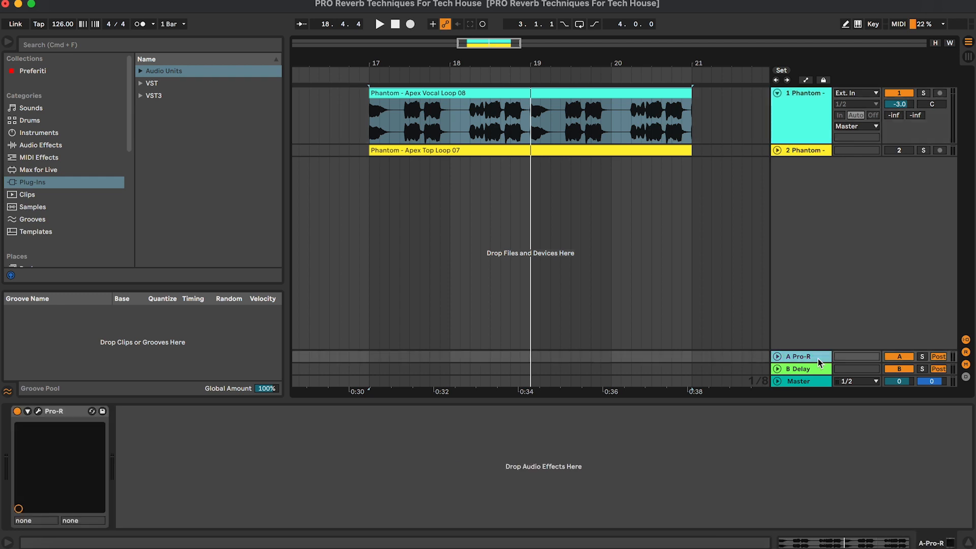
{"action": "left_click", "coordinate": [893, 116]}
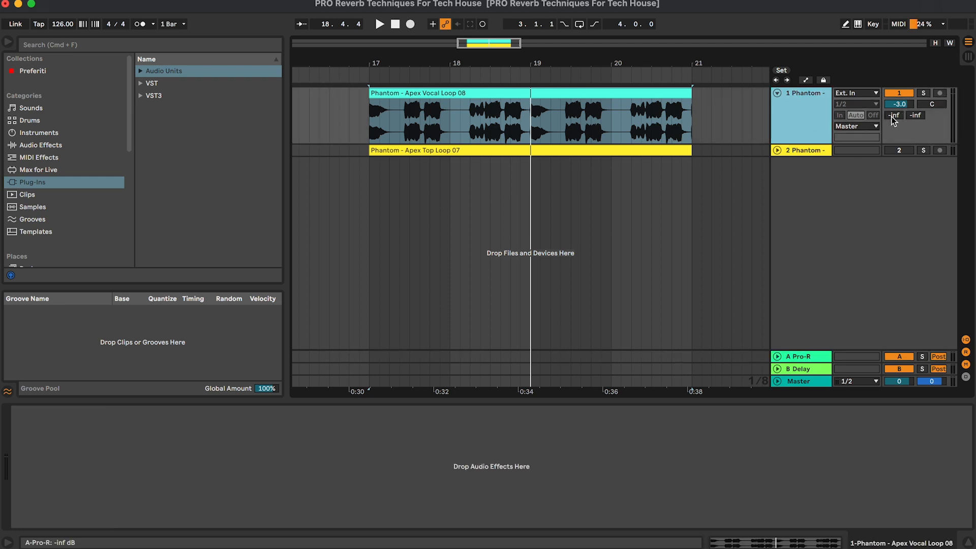
{"action": "left_click", "coordinate": [896, 115]}
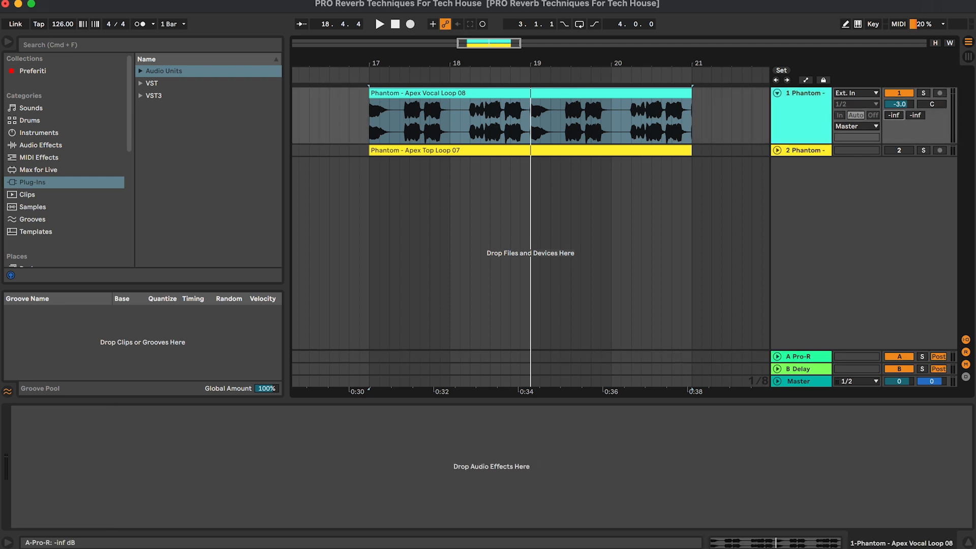
{"action": "left_click", "coordinate": [915, 115]}
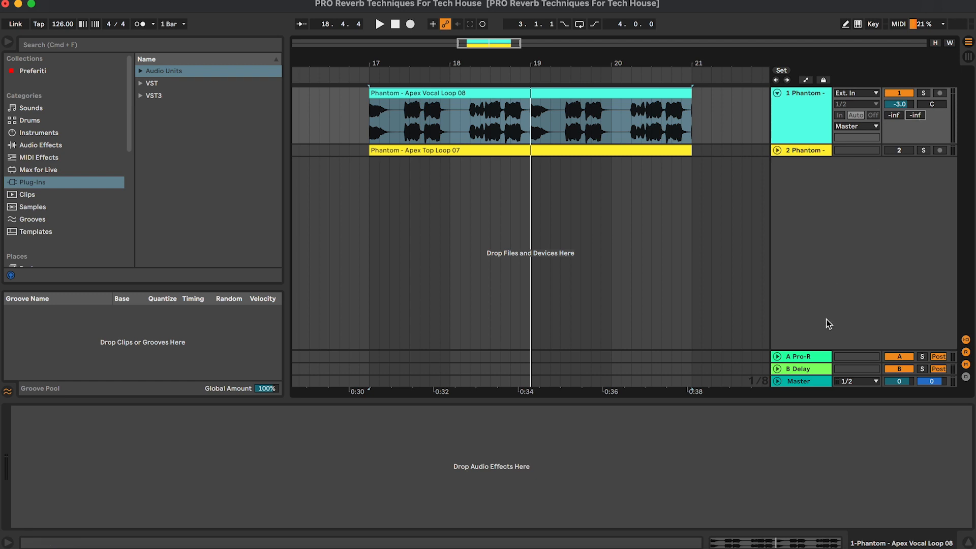
{"action": "left_click", "coordinate": [811, 358]}
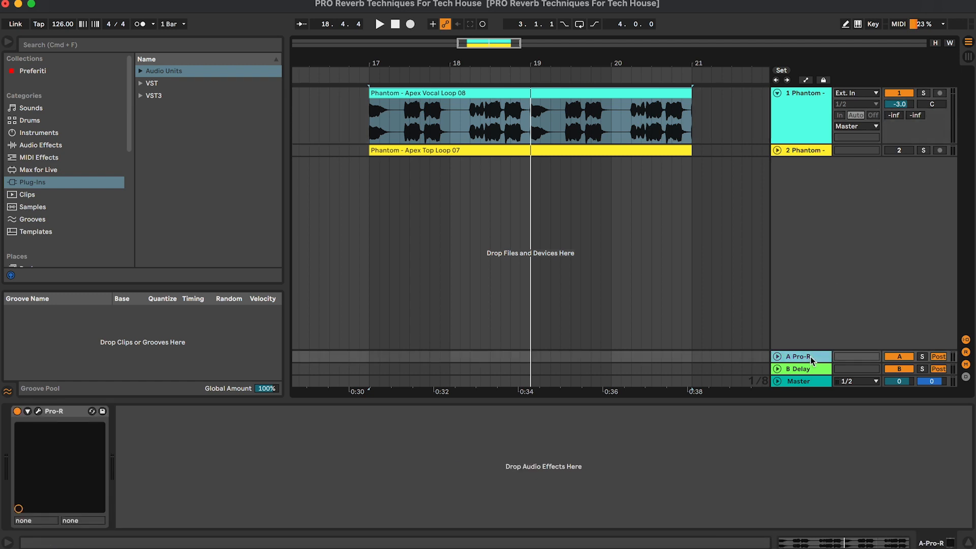
{"action": "left_click", "coordinate": [895, 116]}
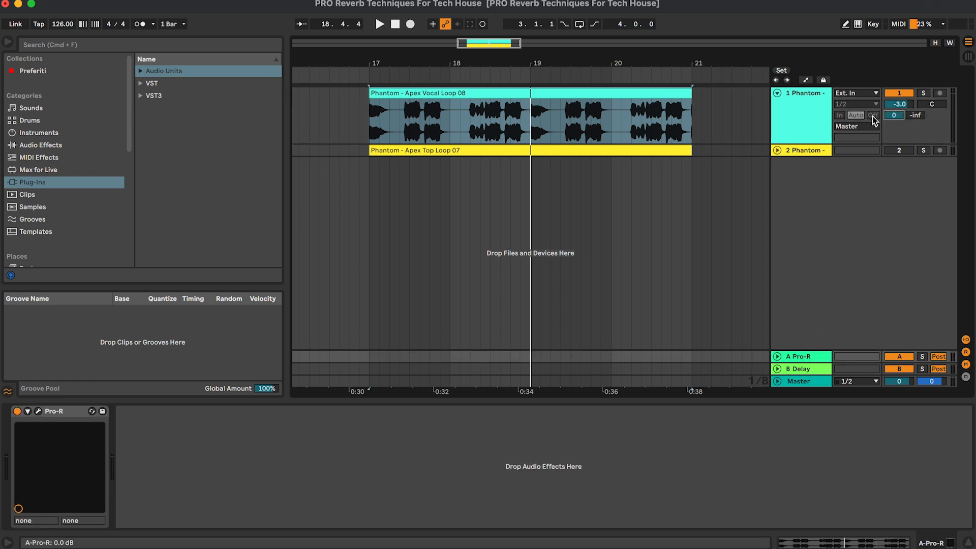
Play the vocal loop from bar 17 and lower the A Pro-R return's volume to -19.0 dB in the mixer
{"action": "left_click", "coordinate": [372, 122]}
{"action": "key", "text": "space"}
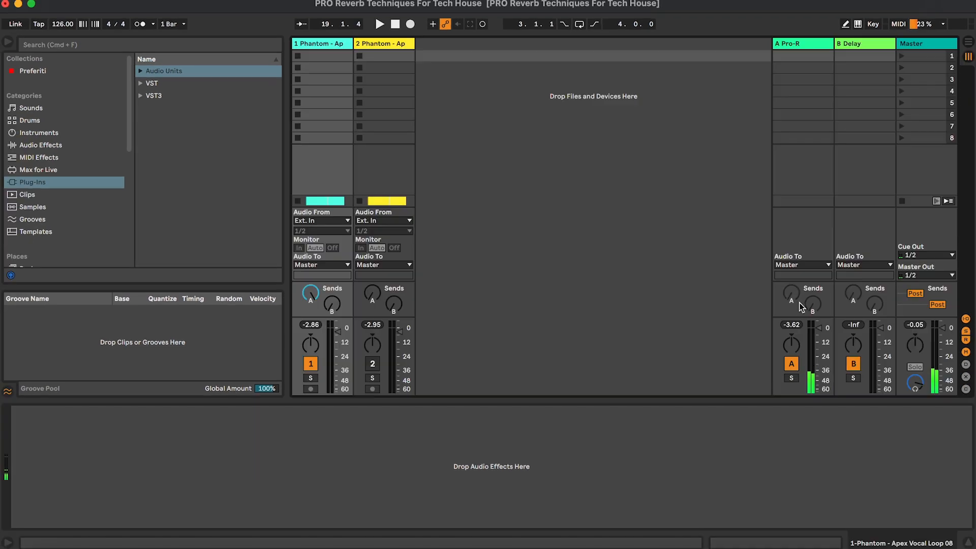
{"action": "mouse_move", "coordinate": [802, 320]}
{"action": "left_mouse_down"}
{"action": "mouse_move", "coordinate": [814, 271]}
{"action": "mouse_move", "coordinate": [819, 338]}
{"action": "mouse_move", "coordinate": [818, 309]}
{"action": "left_mouse_up"}
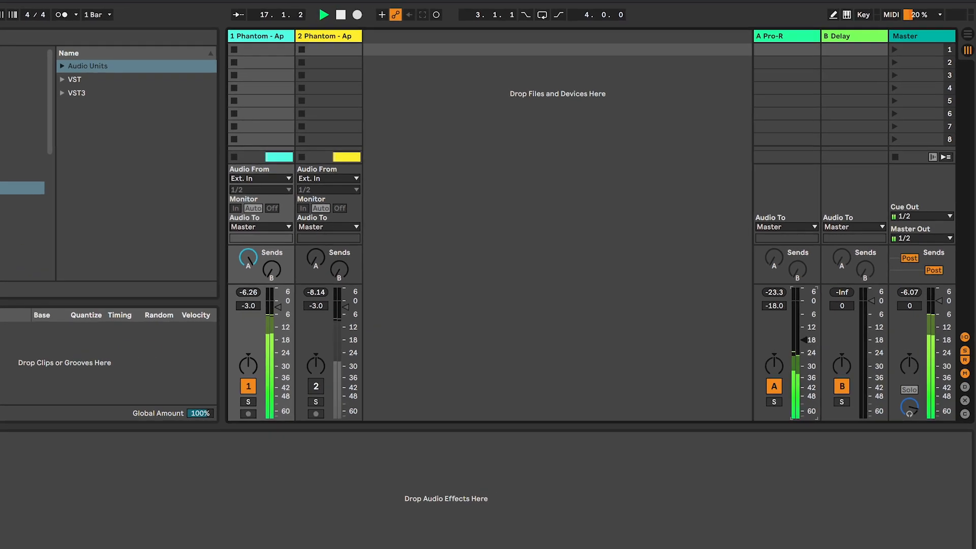
{"action": "left_click_drag", "start_coordinate": [818, 312], "coordinate": [819, 338]}
{"action": "left_click_drag", "start_coordinate": [792, 377], "coordinate": [792, 356]}
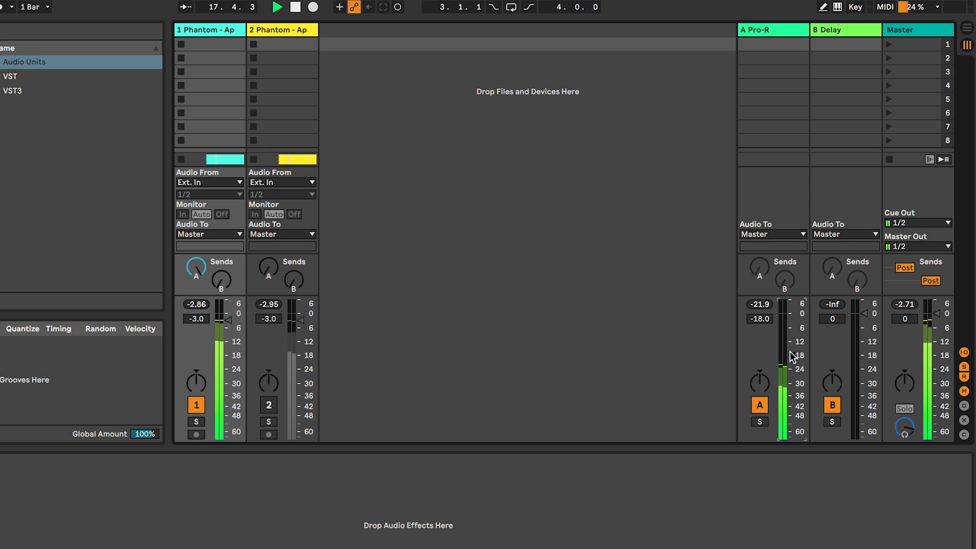
{"action": "left_click_drag", "start_coordinate": [792, 356], "coordinate": [792, 358]}
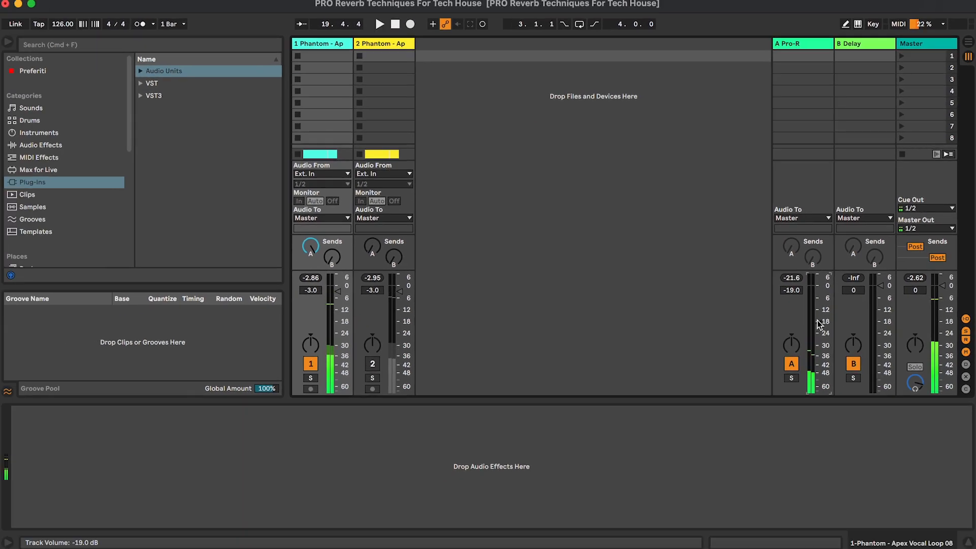
{"action": "key", "text": "Tab"}
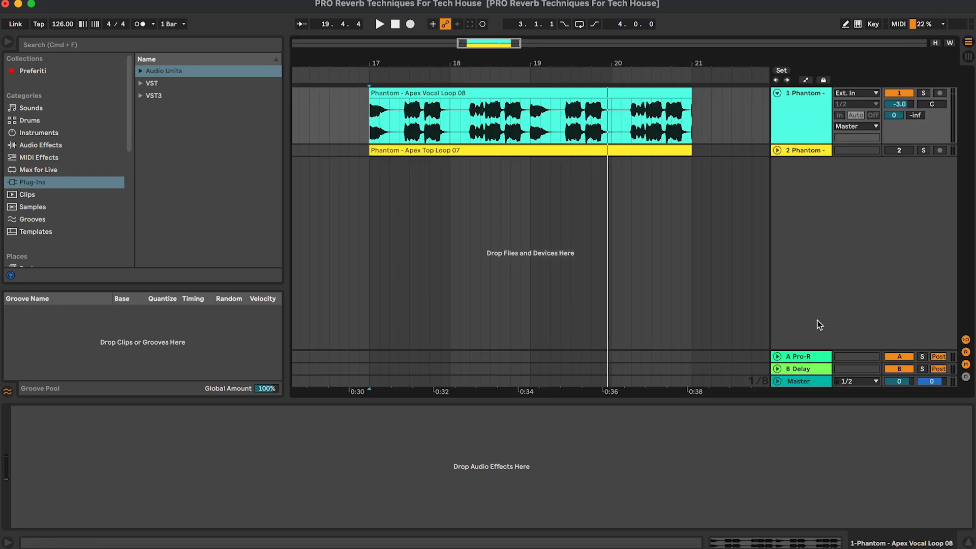
{"action": "left_click", "coordinate": [798, 116]}
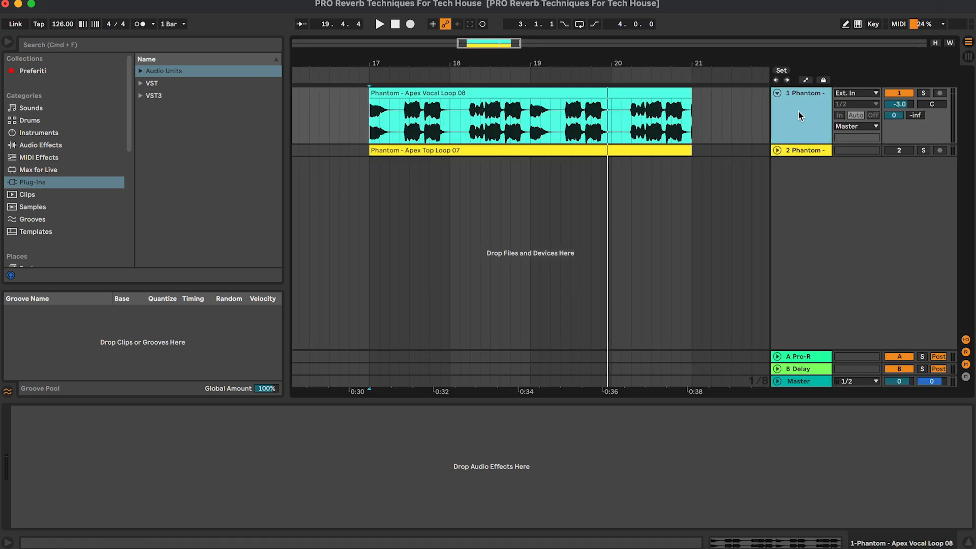
{"action": "left_click", "coordinate": [798, 358]}
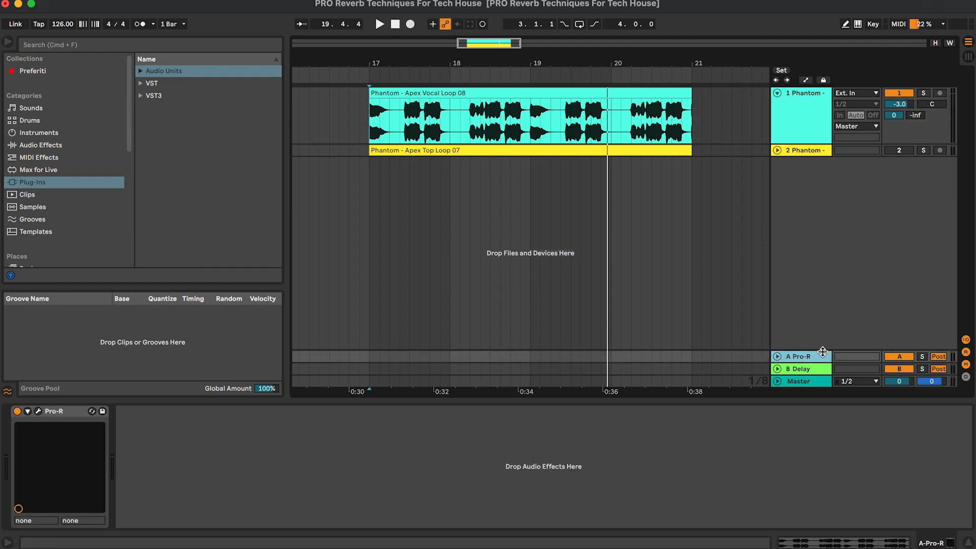
{"action": "key", "text": "Tab"}
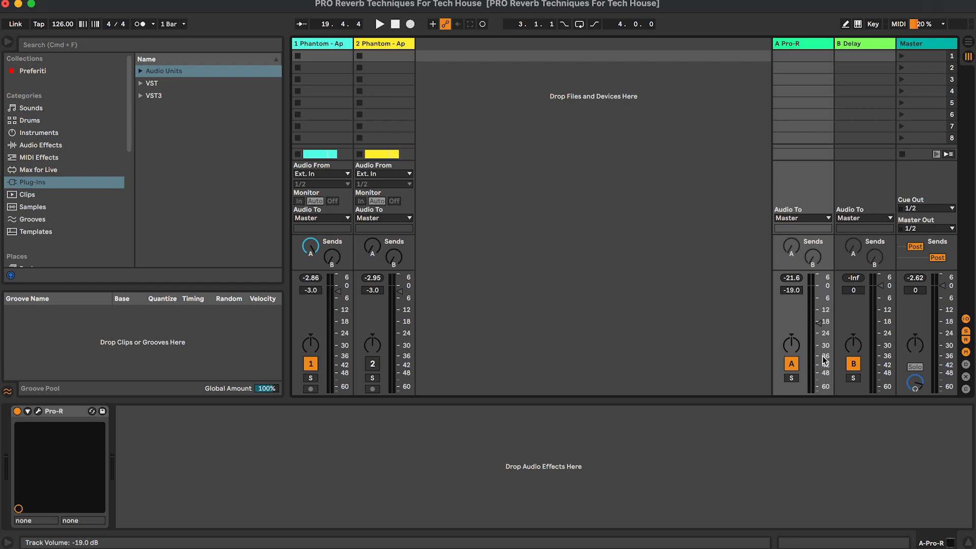
{"action": "key", "text": "Tab"}
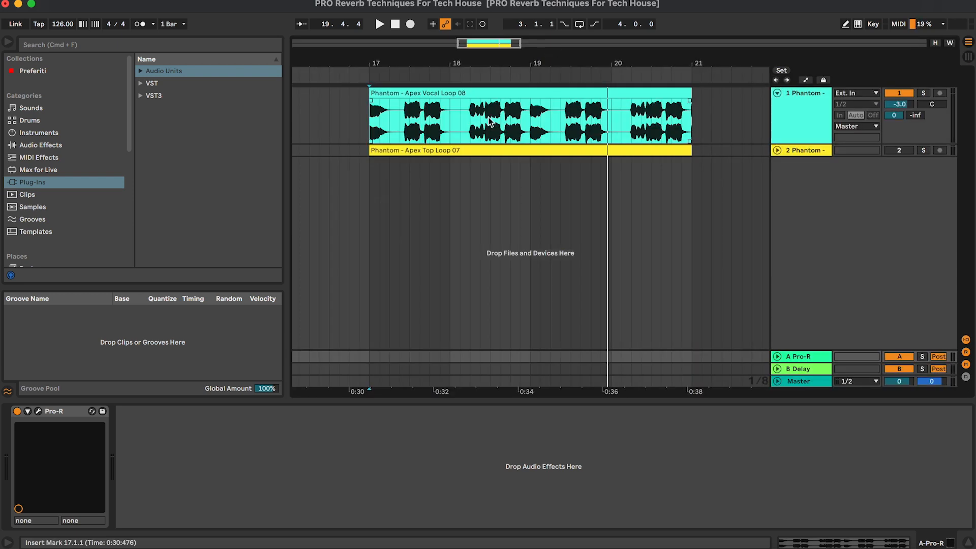
{"action": "left_click_drag", "start_coordinate": [483, 122], "coordinate": [535, 122]}
{"action": "left_click", "coordinate": [534, 122]}
Add a Compressor from the Dynamics audio effects after Pro-R on return track A
{"action": "left_click", "coordinate": [809, 357]}
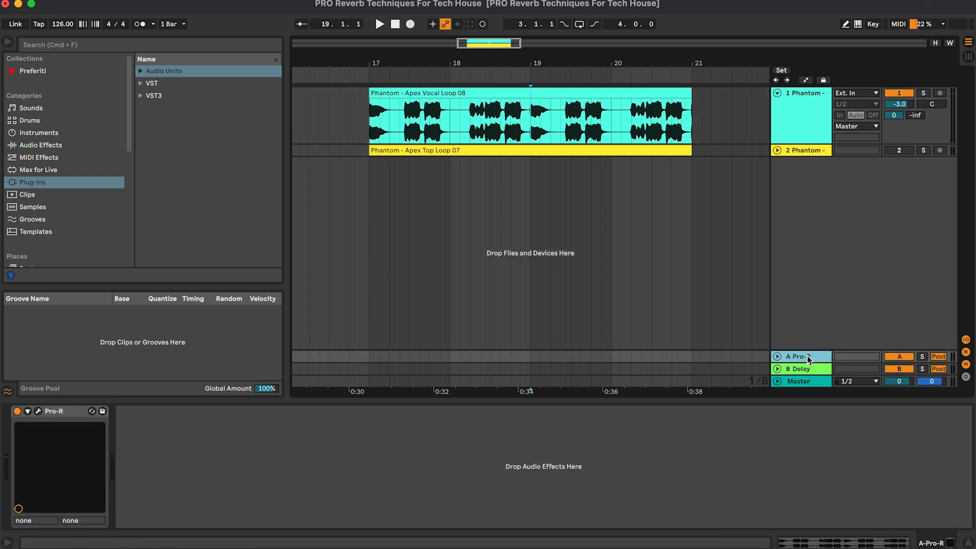
{"action": "left_click", "coordinate": [62, 144]}
{"action": "left_click", "coordinate": [178, 44]}
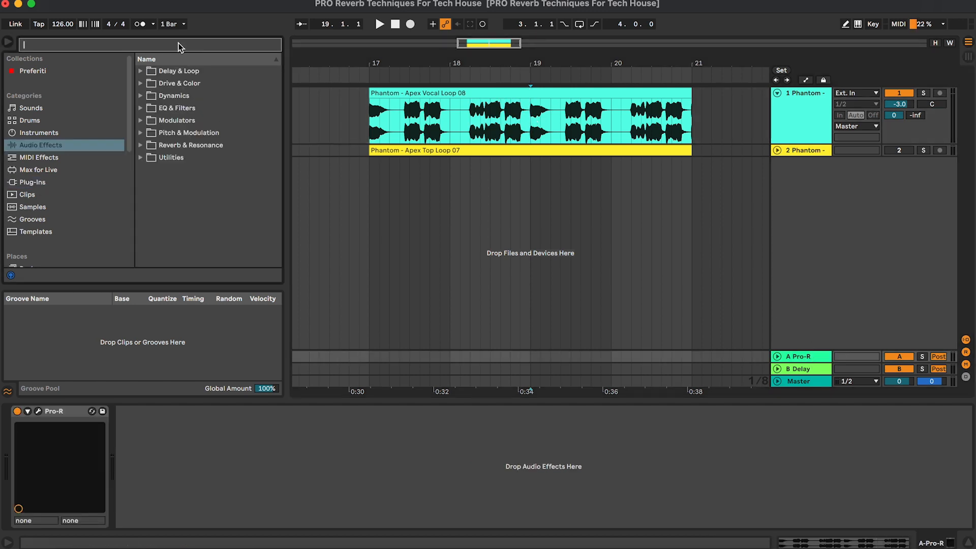
{"action": "left_click", "coordinate": [181, 95]}
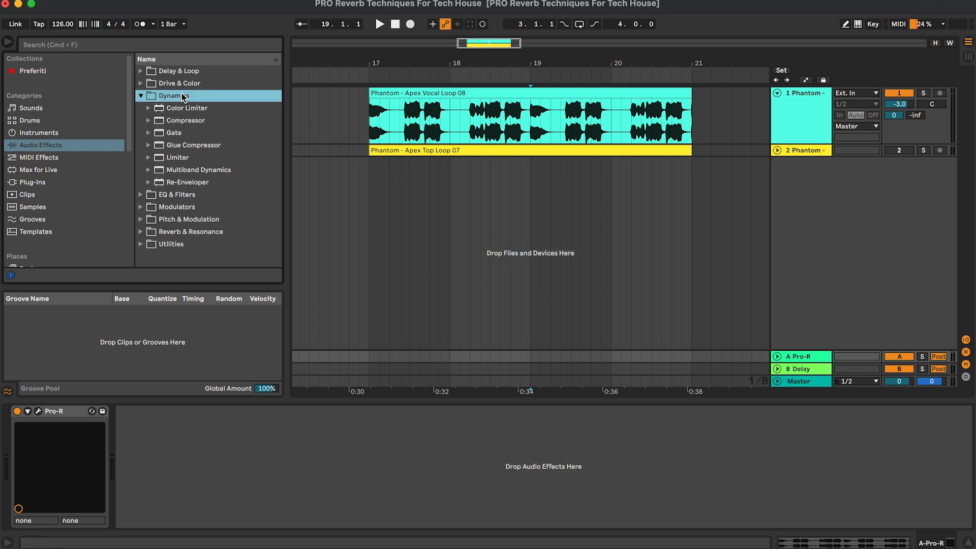
{"action": "left_click_drag", "start_coordinate": [188, 122], "coordinate": [253, 444]}
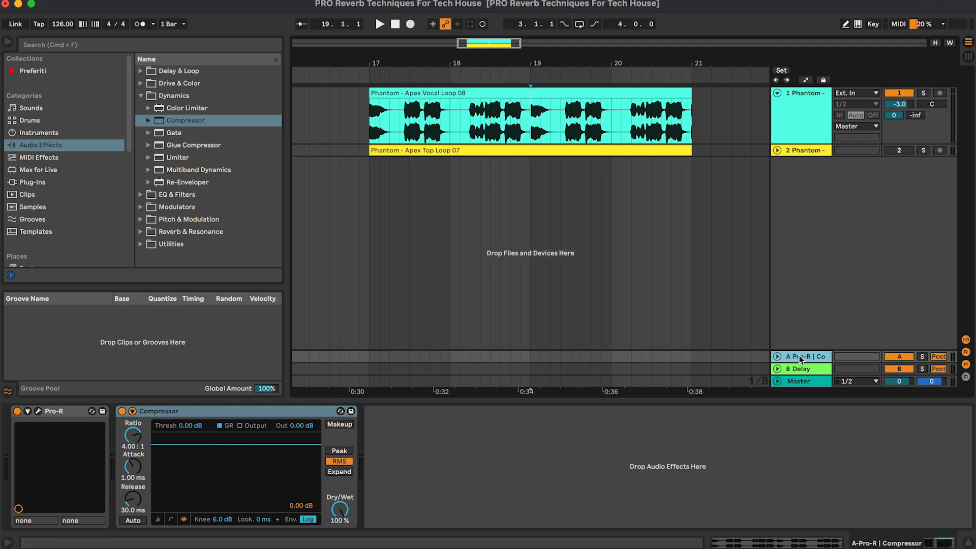
Enable the Compressor's sidechain and take its input from the 1-Phantom - Apex Vocal Loop 08 track
{"action": "left_click", "coordinate": [133, 411]}
{"action": "left_click", "coordinate": [142, 424]}
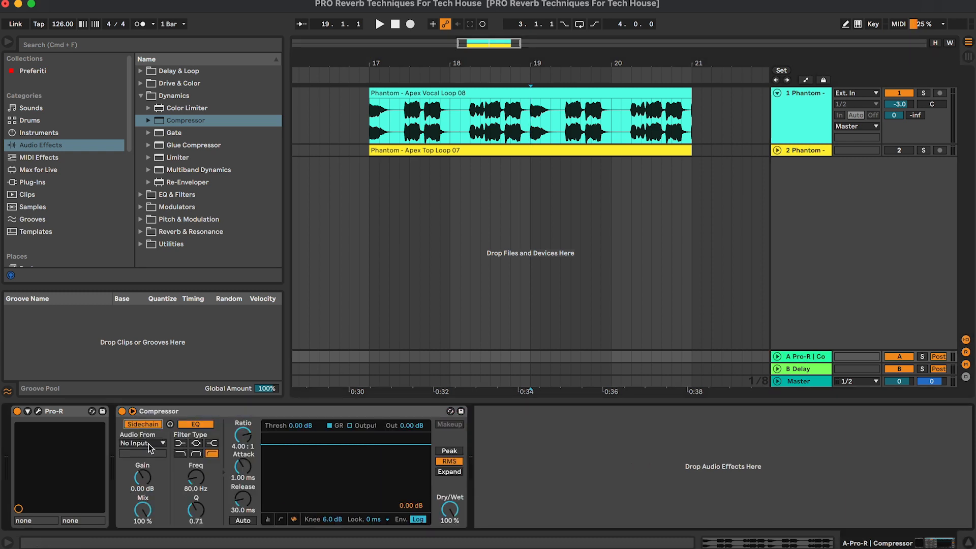
{"action": "left_click", "coordinate": [148, 443]}
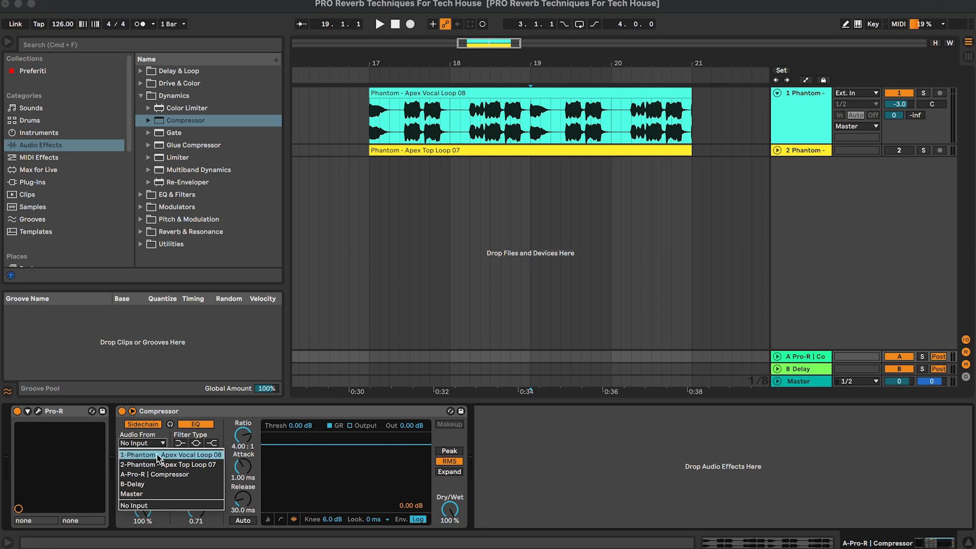
{"action": "left_click", "coordinate": [158, 455]}
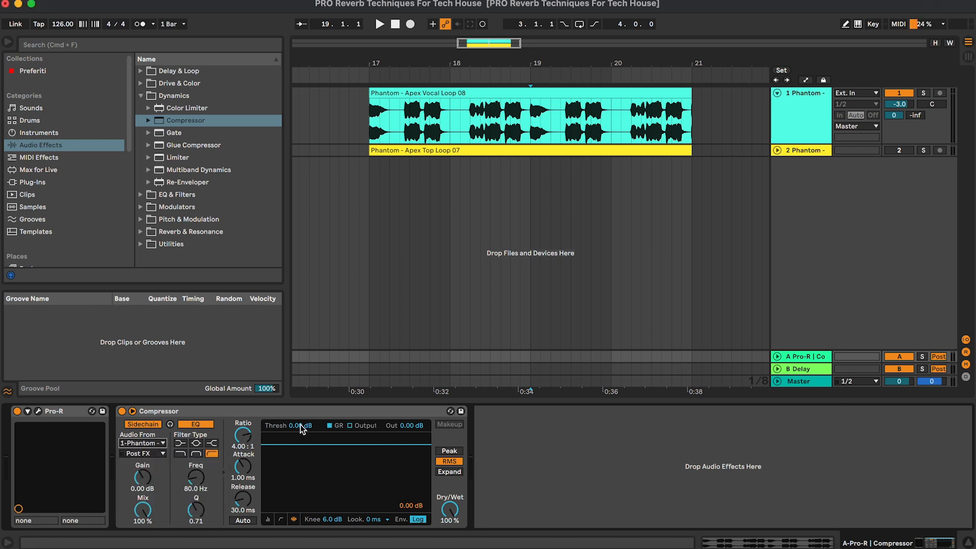
Lower the Compressor's threshold to -14.6 dB while playing the vocal loop from bar 17
{"action": "left_click_drag", "start_coordinate": [470, 121], "coordinate": [529, 121]}
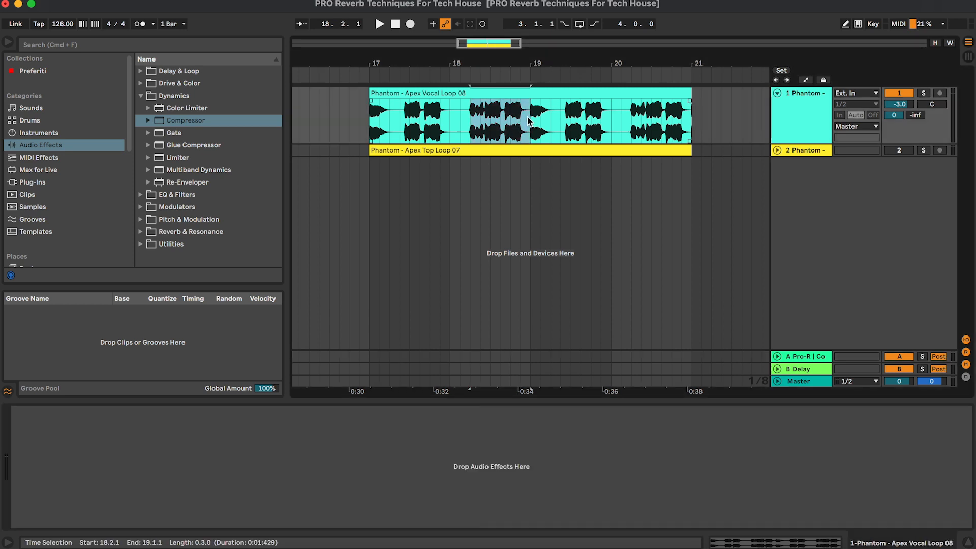
{"action": "left_click", "coordinate": [814, 358]}
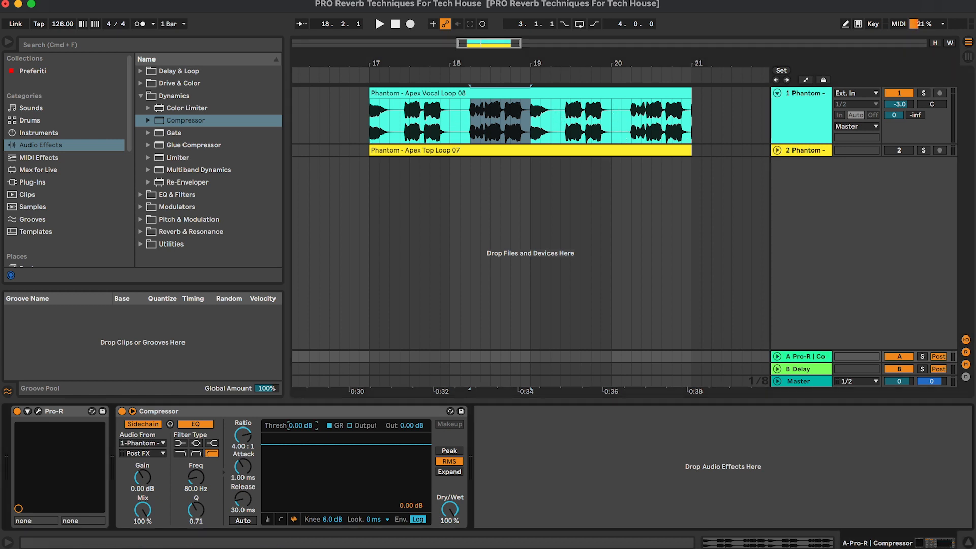
{"action": "left_click_drag", "start_coordinate": [301, 425], "coordinate": [311, 455]}
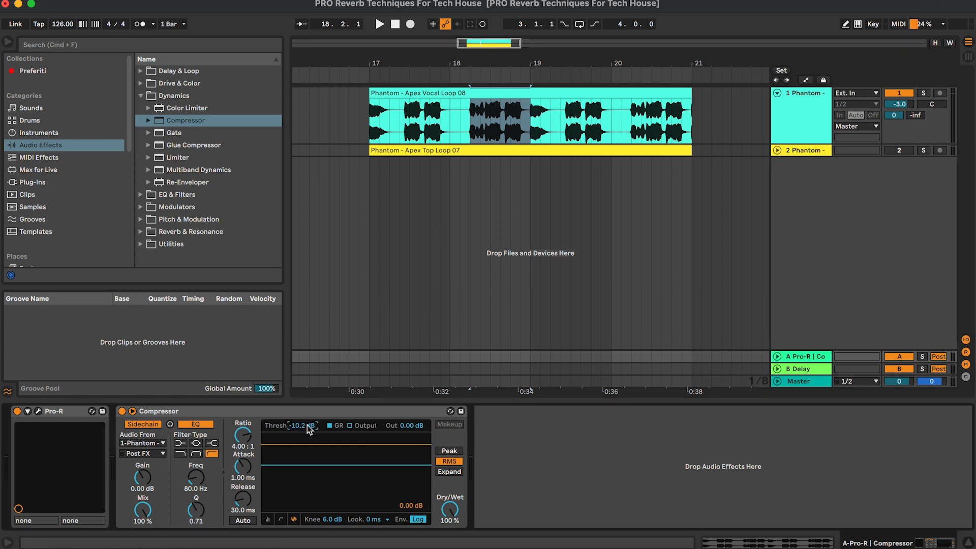
{"action": "left_click", "coordinate": [373, 126]}
{"action": "key", "text": "space"}
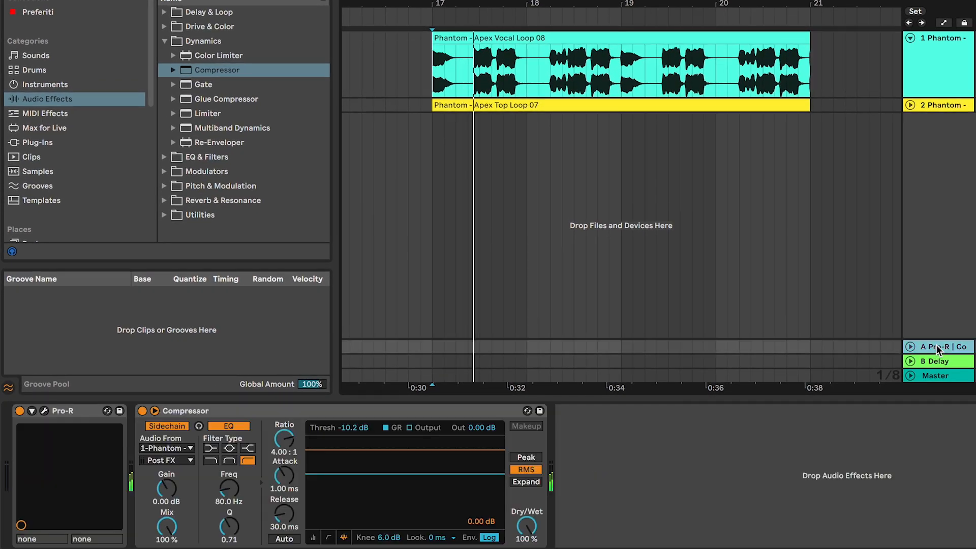
{"action": "mouse_move", "coordinate": [361, 430]}
{"action": "left_mouse_down"}
{"action": "mouse_move", "coordinate": [361, 450]}
{"action": "mouse_move", "coordinate": [361, 428]}
{"action": "left_mouse_up"}
{"action": "key", "text": "space"}
{"action": "key", "text": "space"}
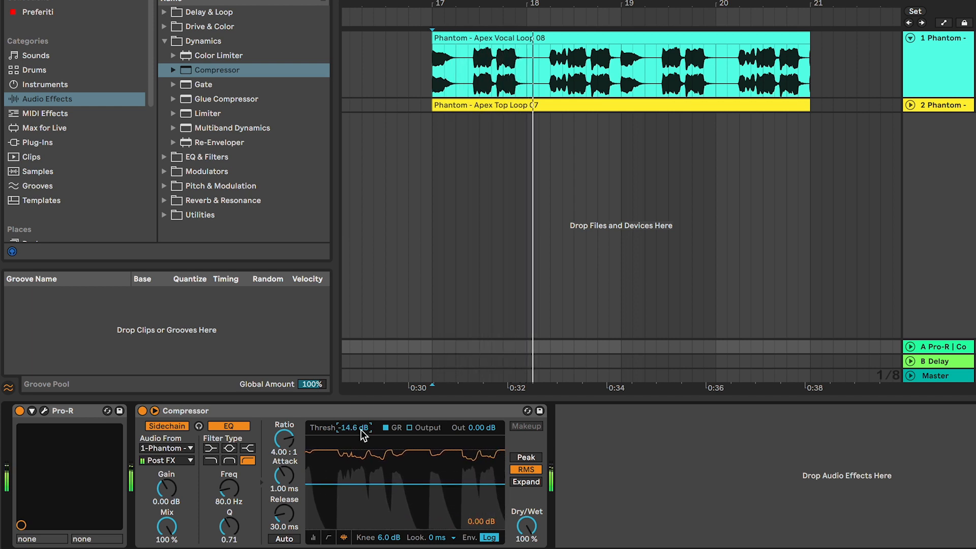
Set the Compressor's attack to 0.80 ms, release to 164 ms and threshold to -17.1 dB, and enable automatic release
{"action": "left_click_drag", "start_coordinate": [288, 527], "coordinate": [288, 489]}
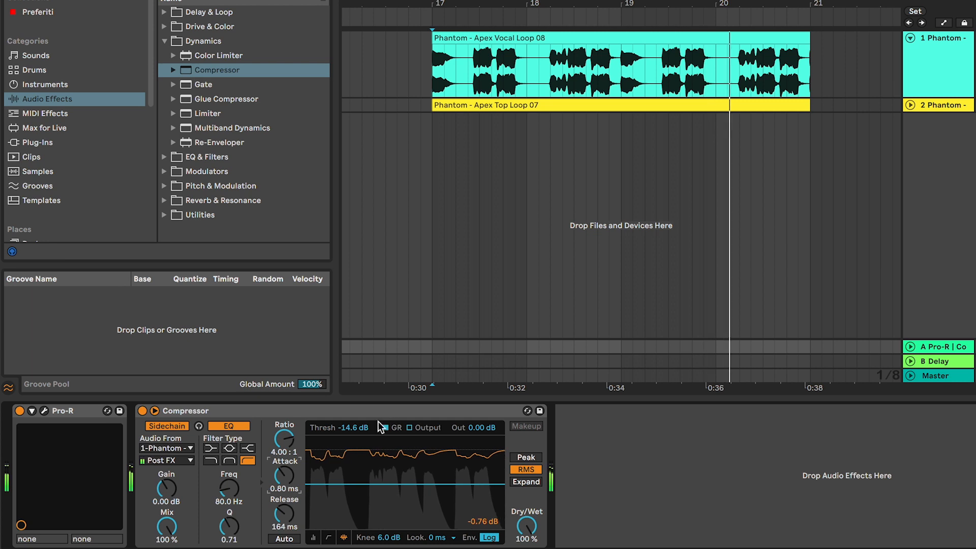
{"action": "left_click_drag", "start_coordinate": [361, 428], "coordinate": [361, 437]}
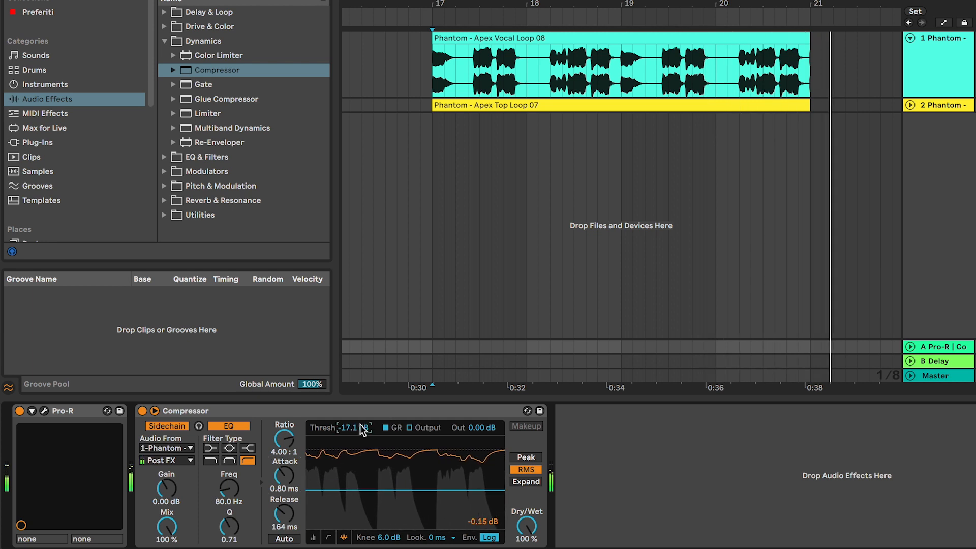
{"action": "left_click", "coordinate": [285, 540]}
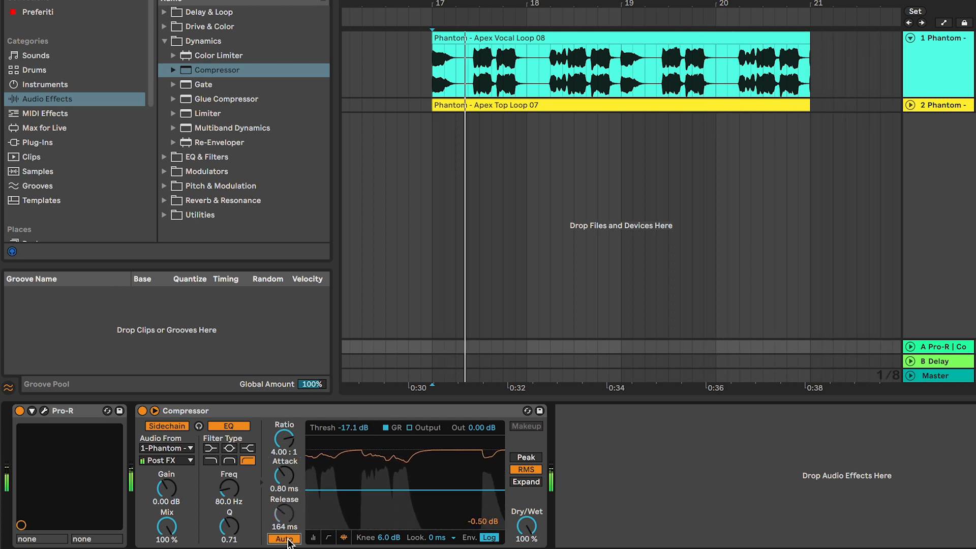
Raise return track A's volume to -9.8 dB and compare the playing reverb with the Compressor bypassed and re-enabled
{"action": "left_click", "coordinate": [143, 411]}
{"action": "left_click", "coordinate": [142, 411]}
{"action": "key", "text": "Tab"}
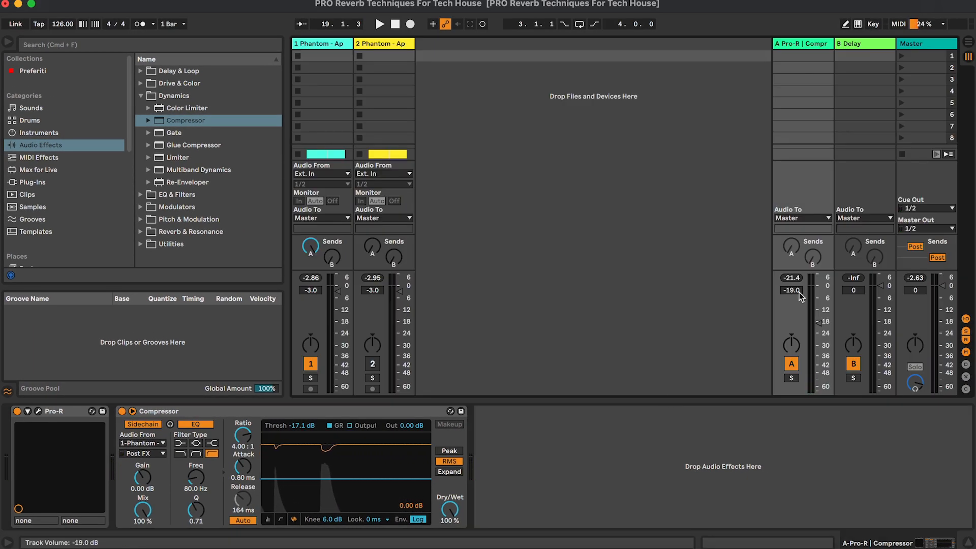
{"action": "left_click_drag", "start_coordinate": [794, 290], "coordinate": [794, 261]}
{"action": "key", "text": "space"}
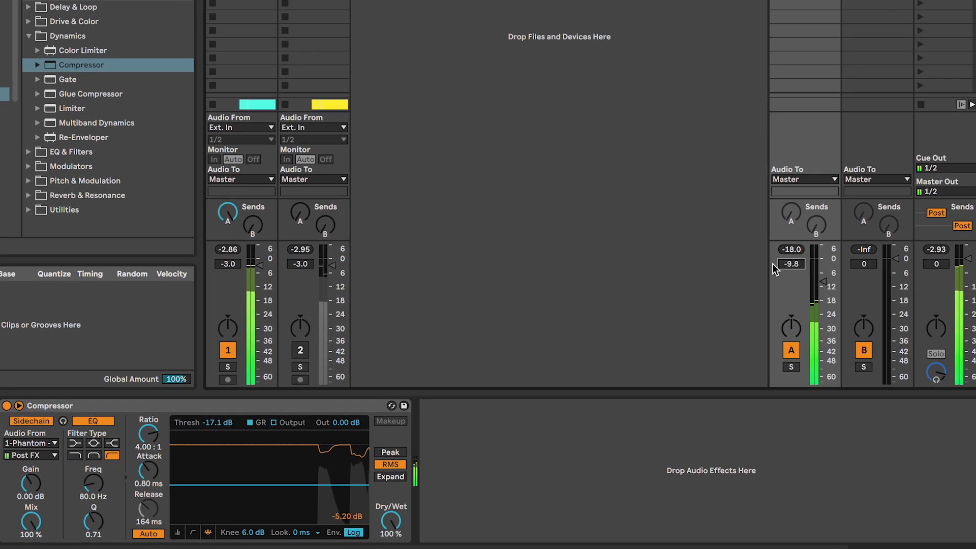
{"action": "left_click", "coordinate": [7, 406]}
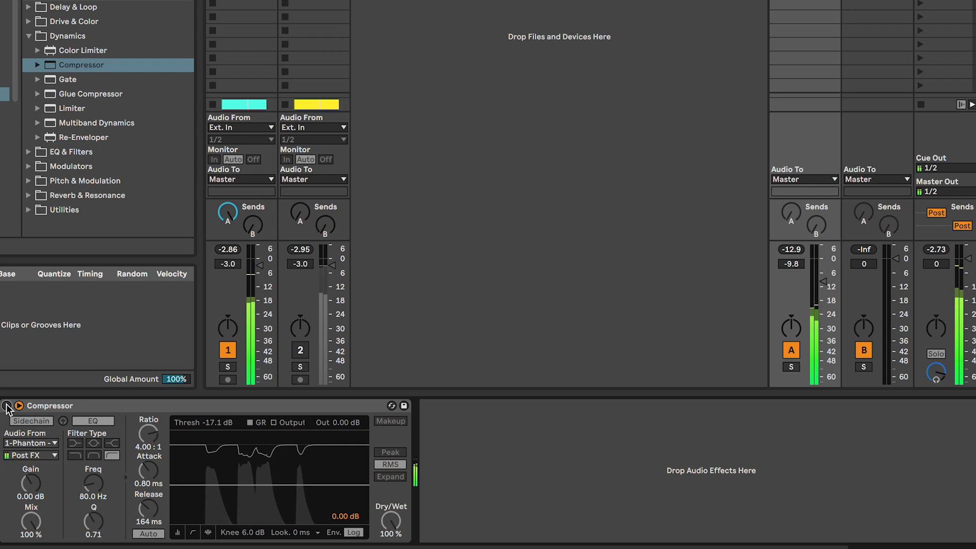
{"action": "left_click", "coordinate": [6, 406]}
Try a Compressor threshold of -19.6 dB, restore it to -17.1 dB, and set return track A's volume to -13.2 dB
{"action": "left_click_drag", "start_coordinate": [229, 427], "coordinate": [229, 439]}
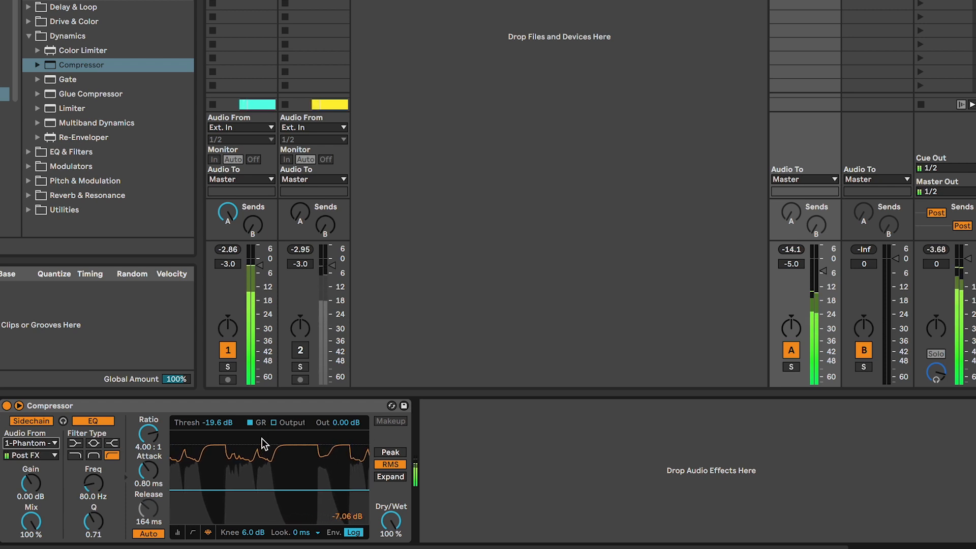
{"action": "mouse_move", "coordinate": [227, 423]}
{"action": "left_mouse_down"}
{"action": "mouse_move", "coordinate": [227, 323]}
{"action": "mouse_move", "coordinate": [226, 432]}
{"action": "left_mouse_up"}
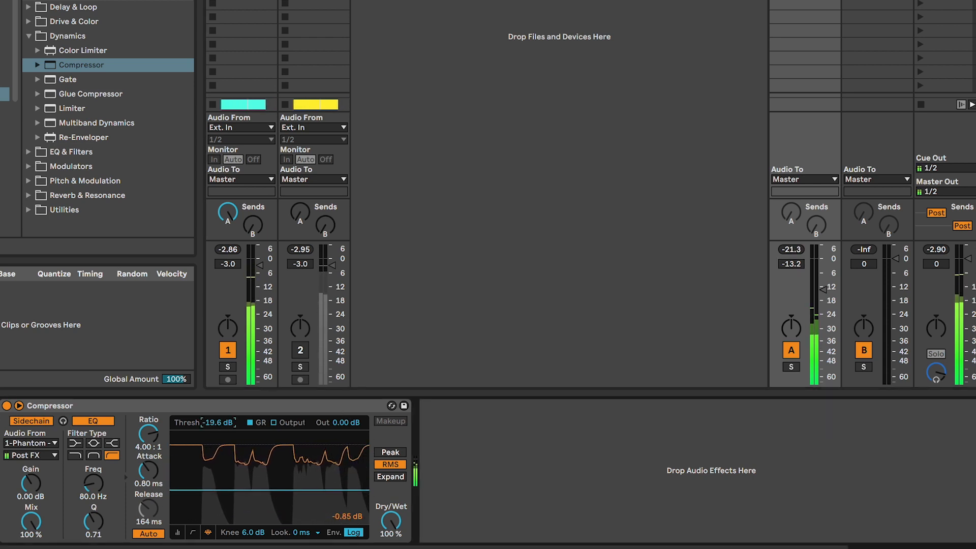
{"action": "left_click_drag", "start_coordinate": [219, 423], "coordinate": [219, 408]}
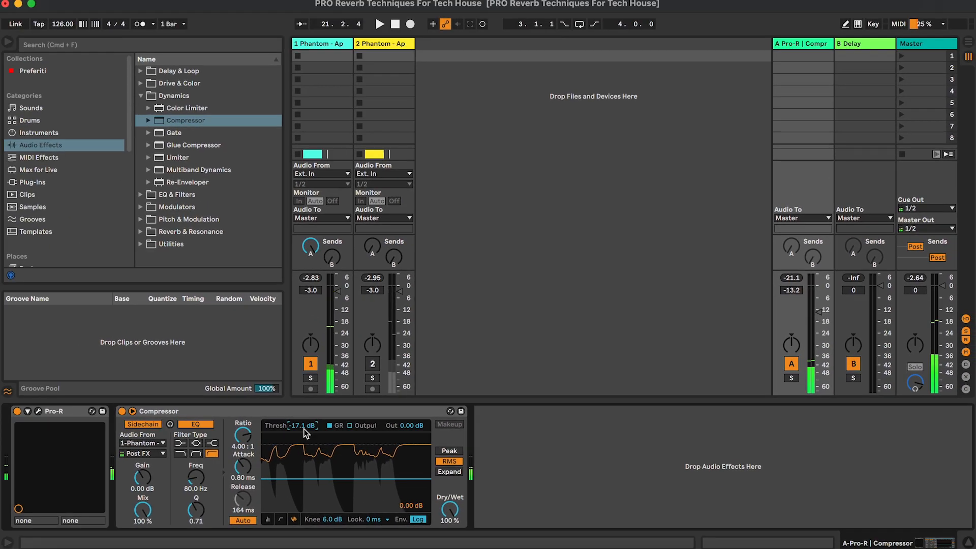
{"action": "key", "text": "Tab"}
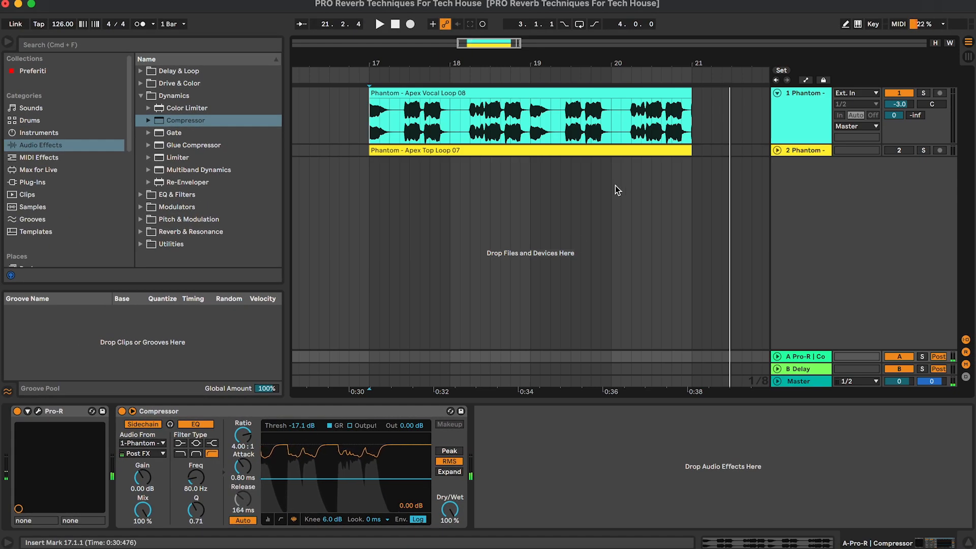
Add a Saturator from the Drive & Color audio effects between Pro-R and the Compressor on return track A
{"action": "left_click", "coordinate": [585, 39]}
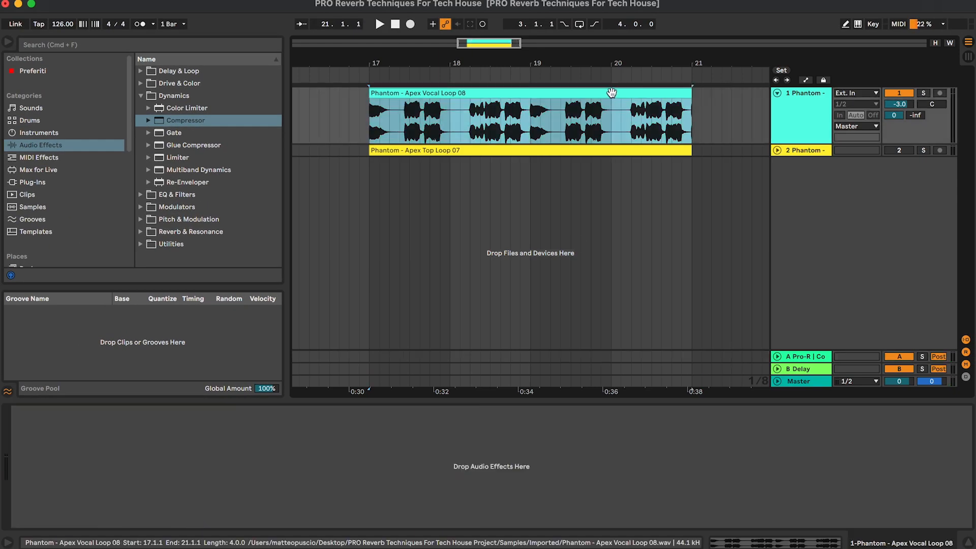
{"action": "left_click", "coordinate": [805, 357]}
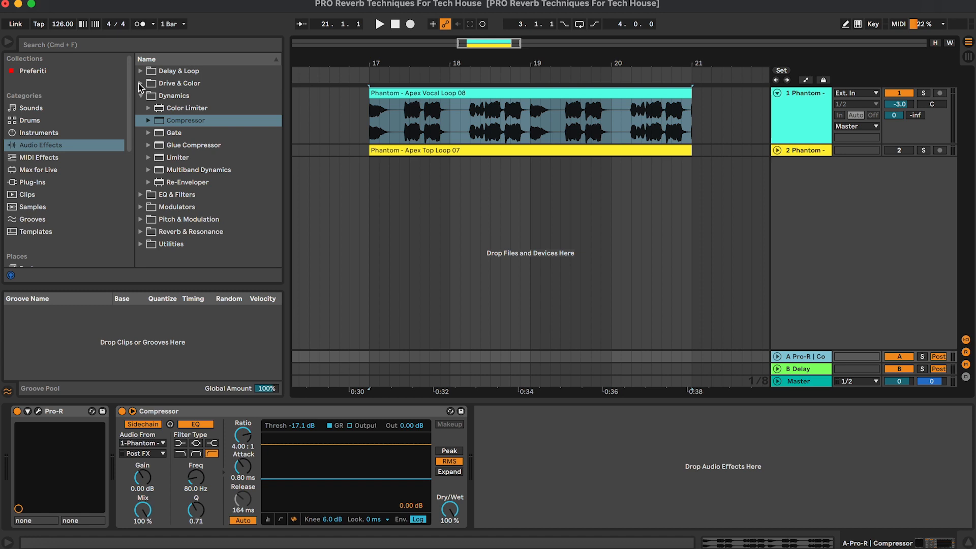
{"action": "left_click", "coordinate": [544, 98]}
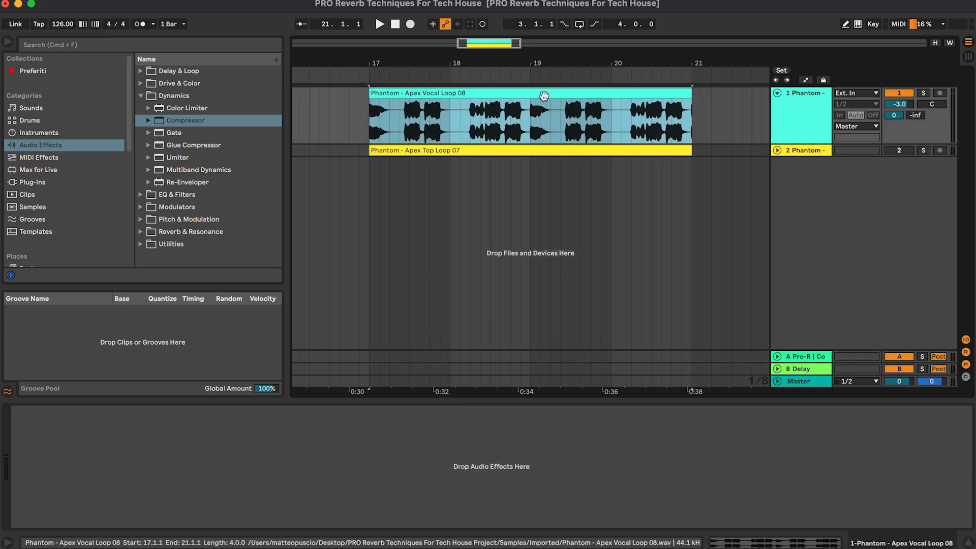
{"action": "left_click", "coordinate": [797, 358]}
{"action": "left_click", "coordinate": [143, 84]}
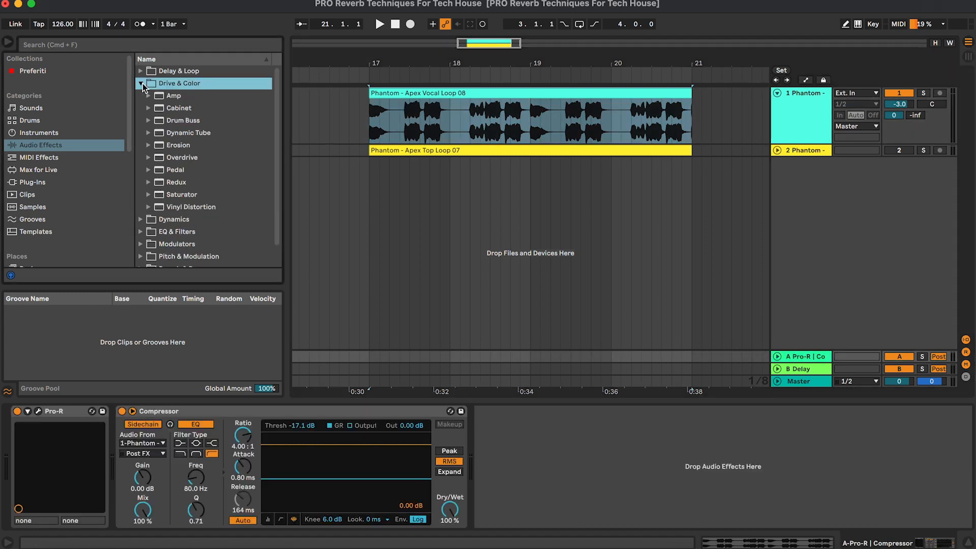
{"action": "left_click_drag", "start_coordinate": [200, 196], "coordinate": [136, 454]}
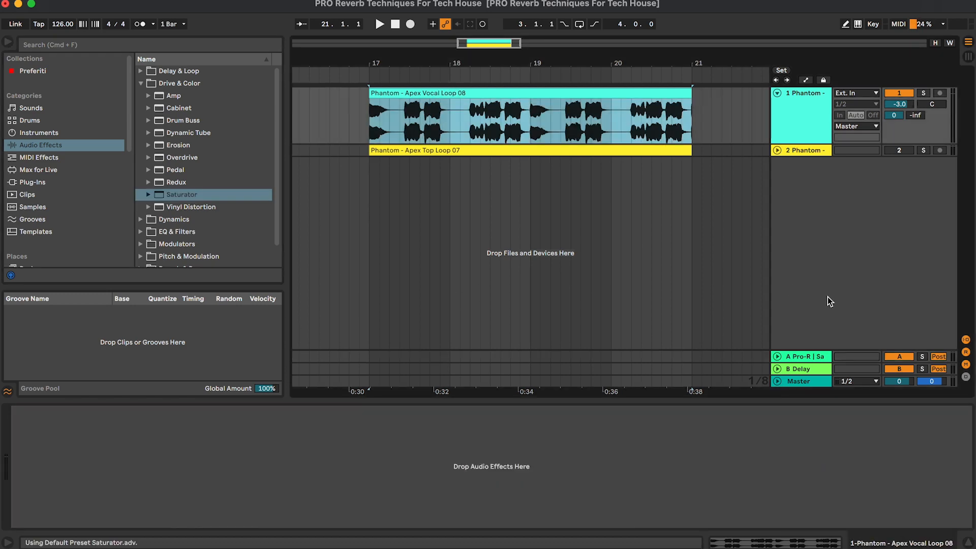
Set the Saturator's drive to 7.43 dB and Dry/Wet to 39.7% while looping the vocal clip from bar 17 to 21
{"action": "left_click", "coordinate": [798, 359]}
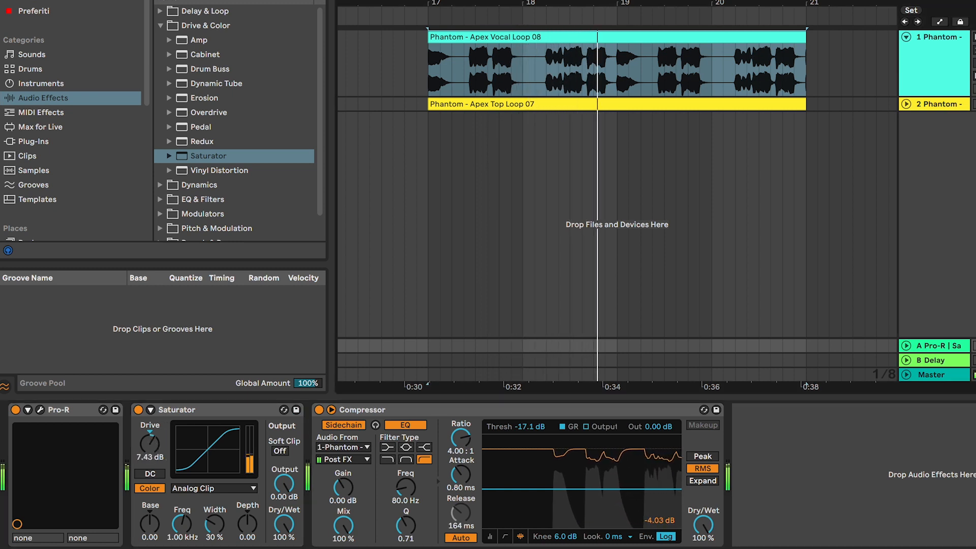
{"action": "left_click_drag", "start_coordinate": [284, 524], "coordinate": [283, 547]}
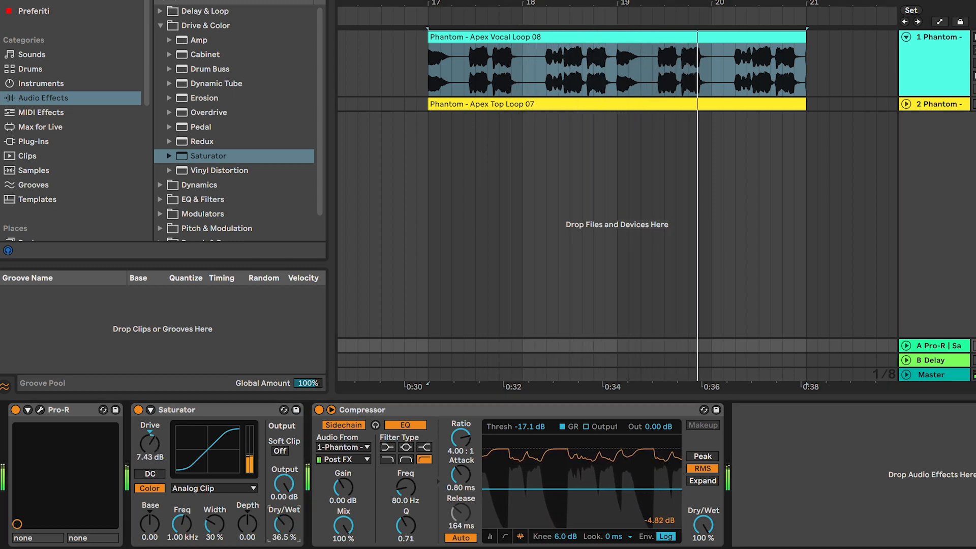
{"action": "left_click", "coordinate": [430, 72]}
{"action": "key", "text": "super+l"}
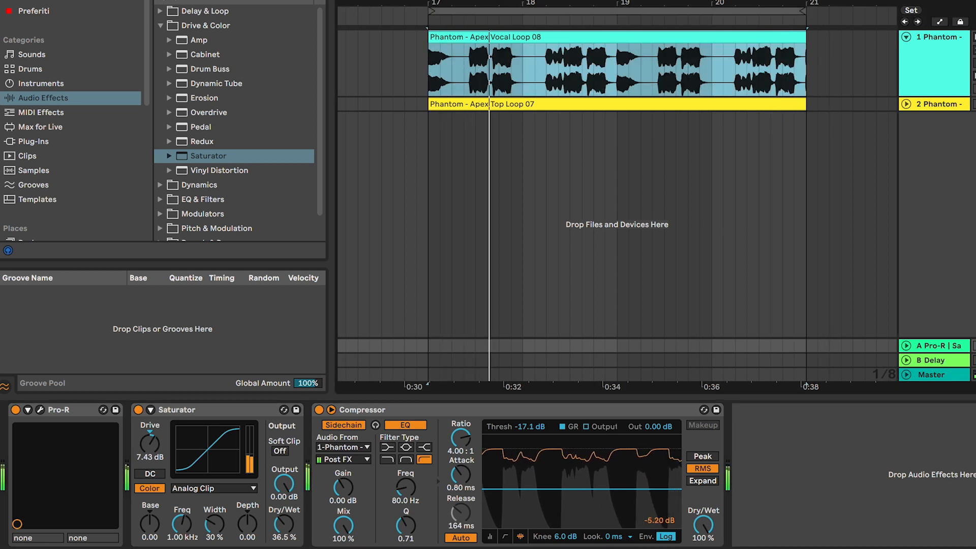
{"action": "left_click", "coordinate": [431, 481]}
{"action": "left_click_drag", "start_coordinate": [283, 524], "coordinate": [283, 521]}
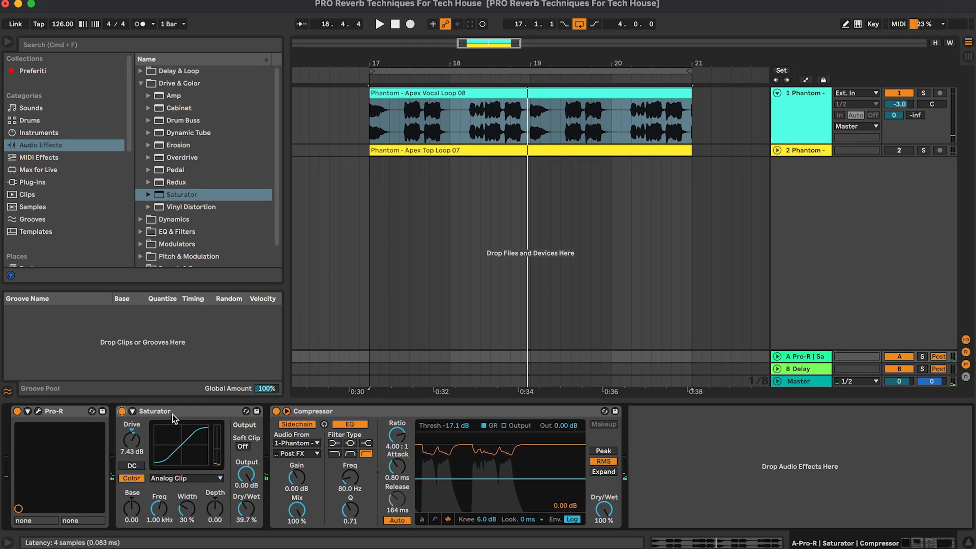
Bypass the Saturator and add an EQ Eight from EQ & Filters between it and the Compressor
{"action": "left_click", "coordinate": [172, 413]}
{"action": "left_click", "coordinate": [142, 83]}
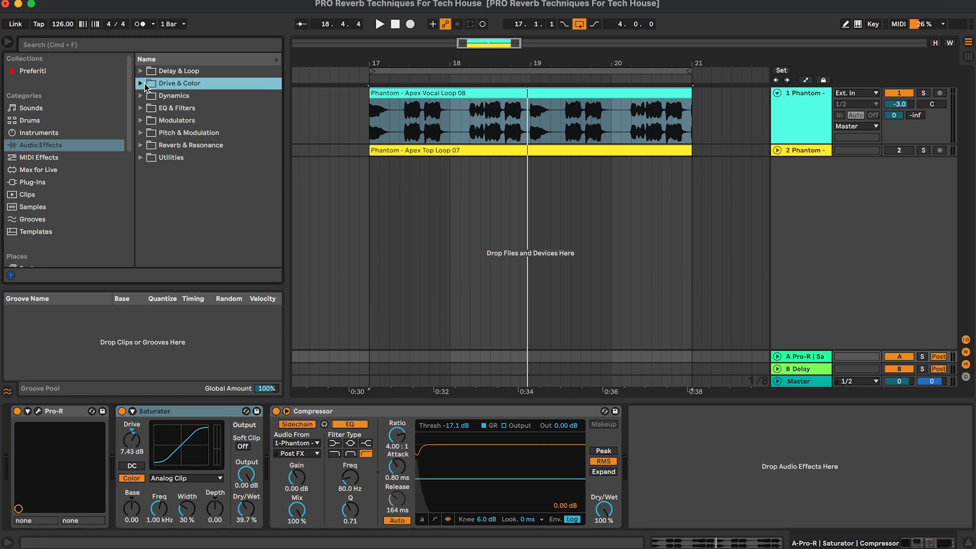
{"action": "left_click", "coordinate": [141, 109]}
{"action": "left_click", "coordinate": [179, 147]}
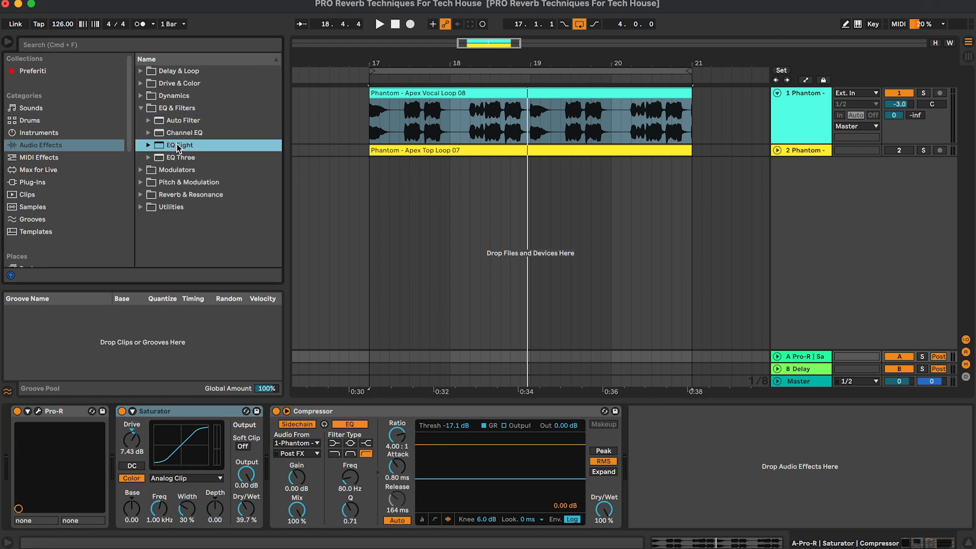
{"action": "left_click", "coordinate": [208, 410]}
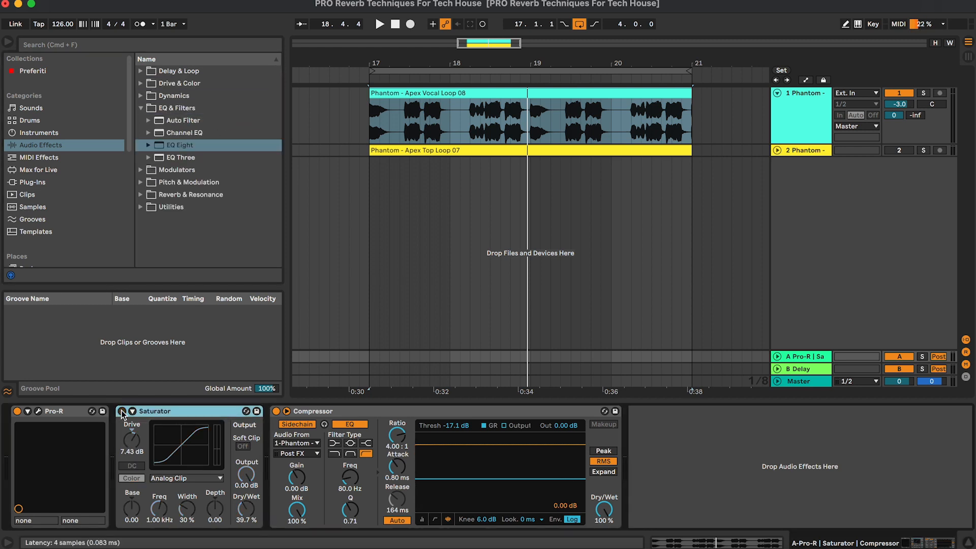
{"action": "left_click_drag", "start_coordinate": [179, 146], "coordinate": [273, 467]}
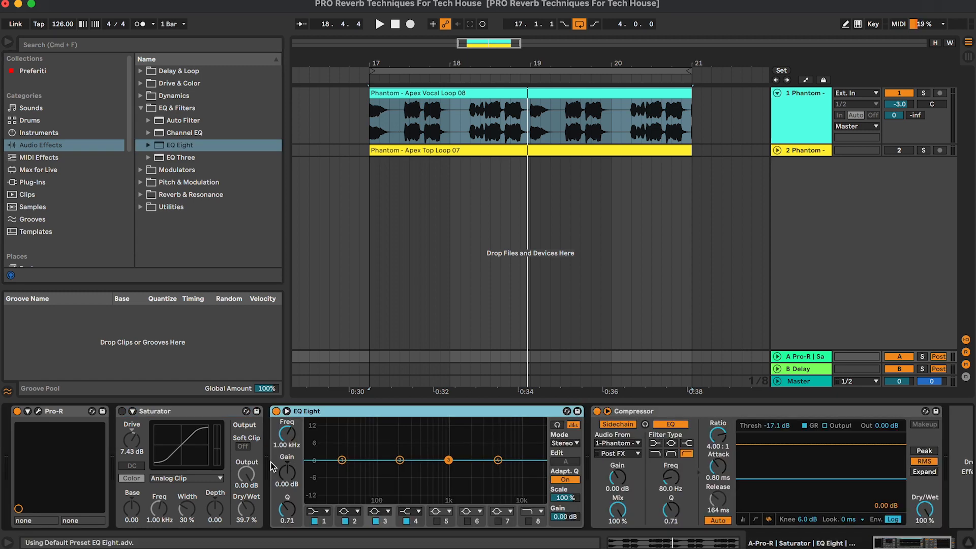
Enable EQ Eight's band 8 high-cut filter and lower its frequency to 2.20 kHz while playing the loop
{"action": "left_click", "coordinate": [72, 416]}
{"action": "left_click", "coordinate": [353, 413]}
{"action": "key", "text": "space"}
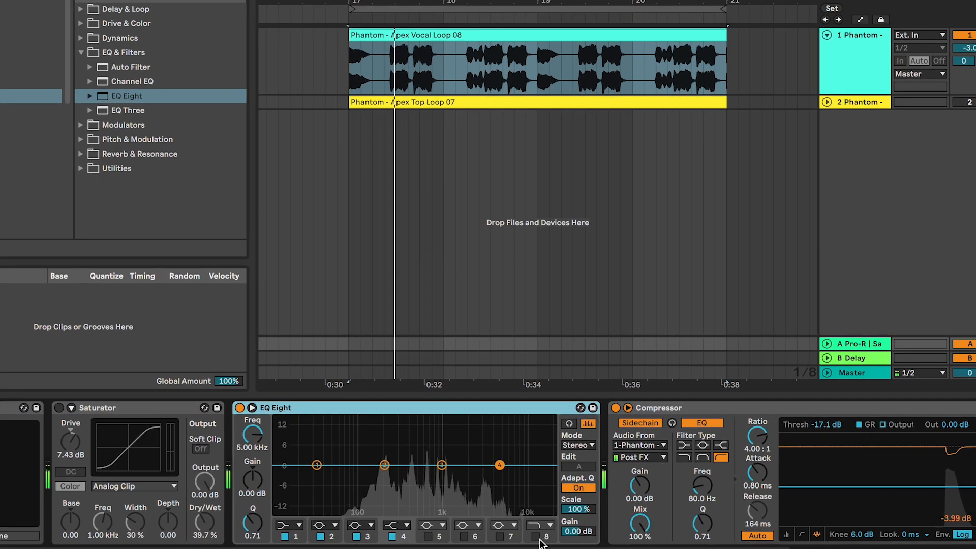
{"action": "left_click", "coordinate": [529, 521]}
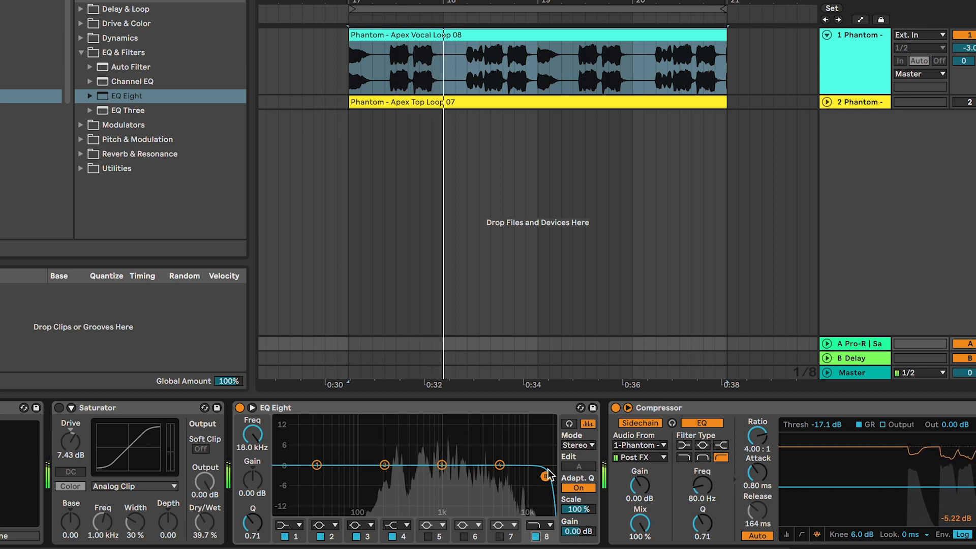
{"action": "left_click_drag", "start_coordinate": [545, 476], "coordinate": [473, 469]}
{"action": "key", "text": "space"}
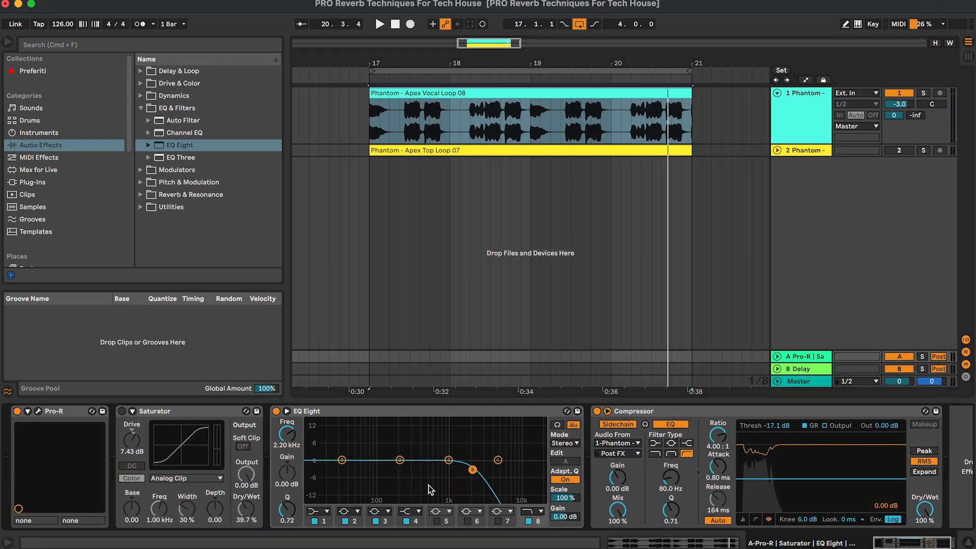
Move EQ Eight ahead of Pro-R on return track A and set its high-cut frequency to 2.61 kHz
{"action": "left_click", "coordinate": [816, 358]}
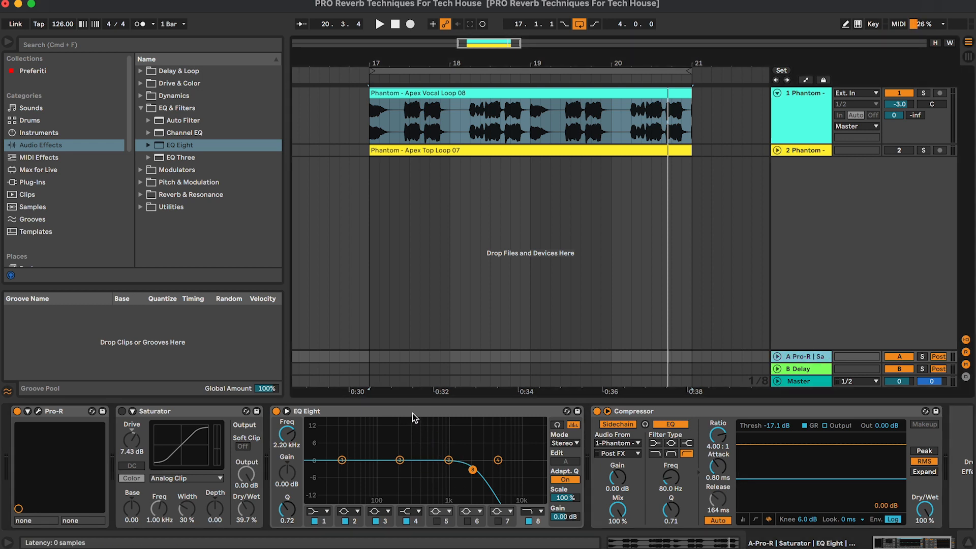
{"action": "left_click_drag", "start_coordinate": [413, 418], "coordinate": [41, 447]}
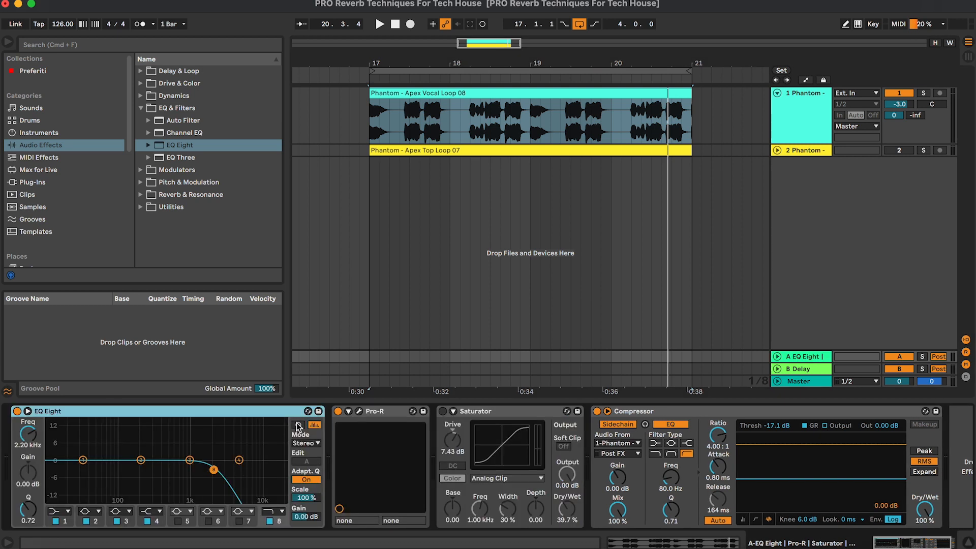
{"action": "left_click", "coordinate": [400, 414]}
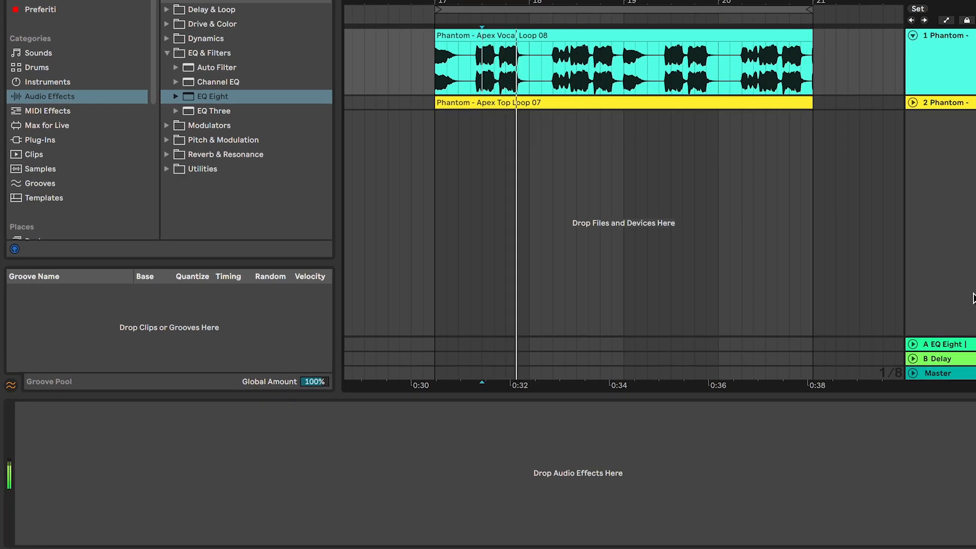
{"action": "left_click", "coordinate": [949, 337]}
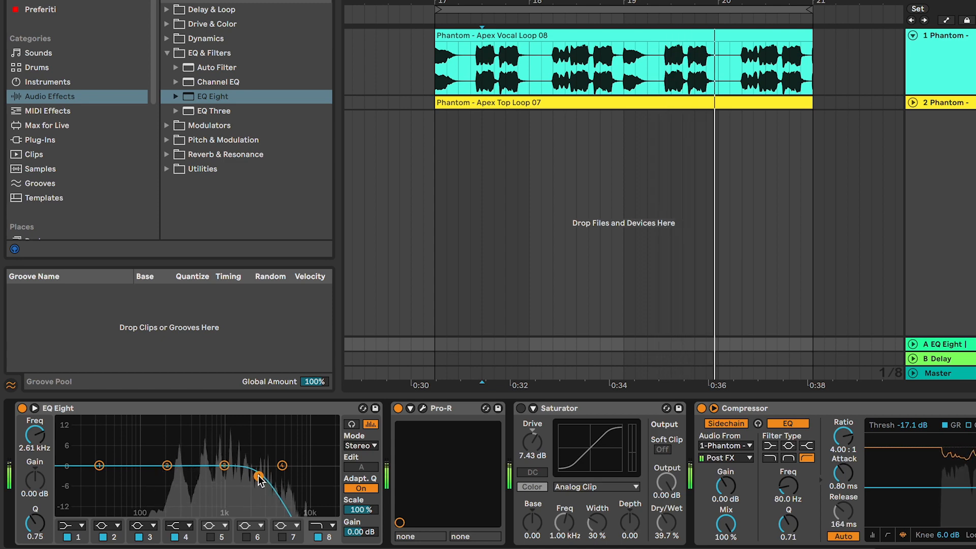
Try placing EQ Eight directly after Pro-R and undo the move
{"action": "left_click_drag", "start_coordinate": [216, 405], "coordinate": [515, 423]}
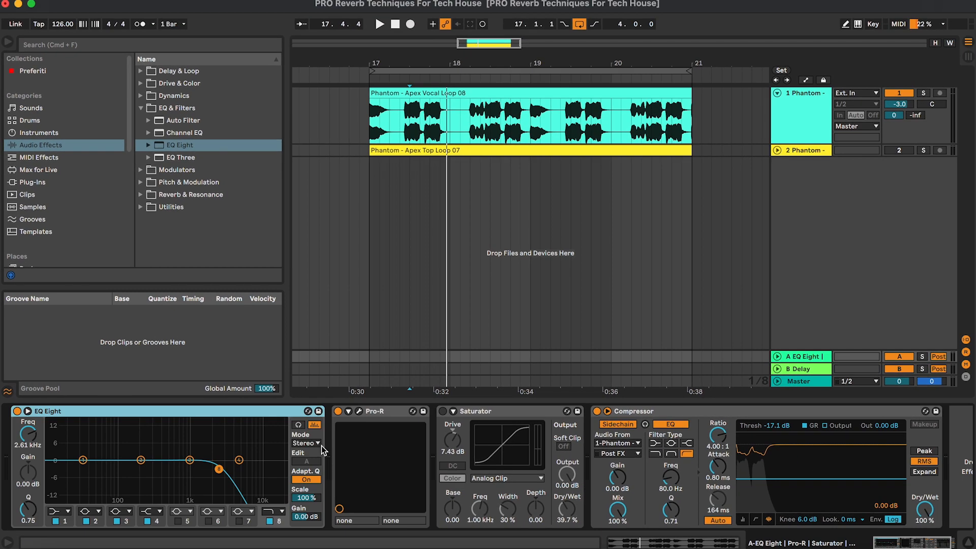
{"action": "left_click_drag", "start_coordinate": [261, 411], "coordinate": [407, 435]}
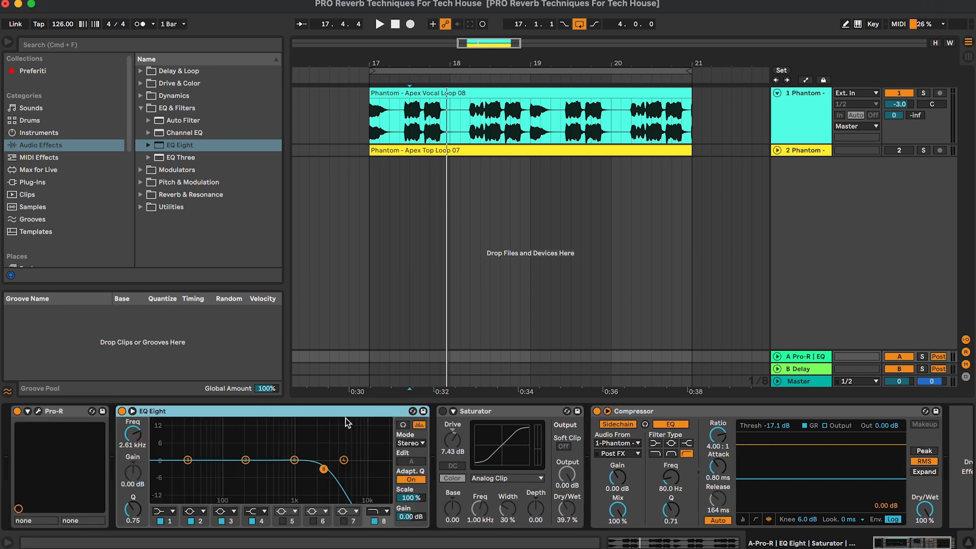
{"action": "key", "text": "super+z"}
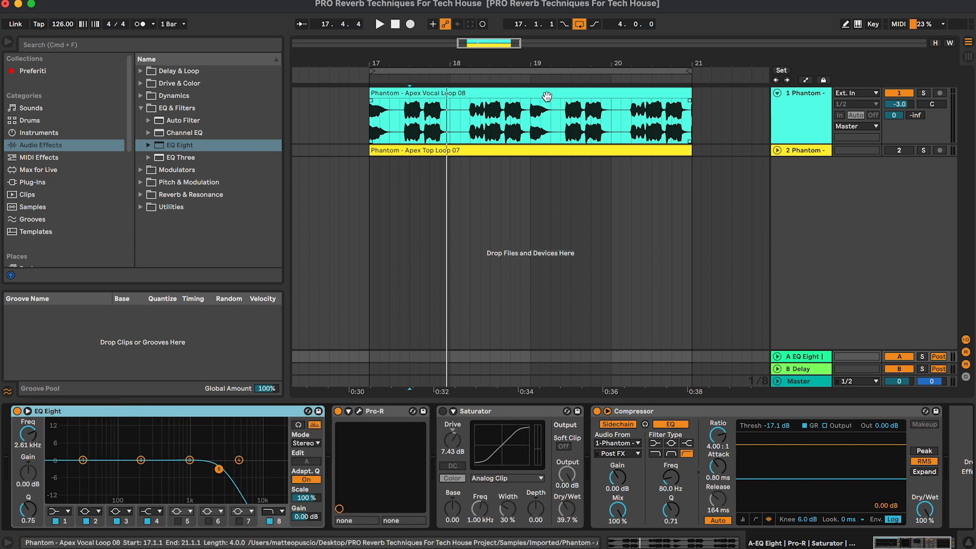
Delete EQ Eight from the start of return track A's effect chain
{"action": "left_click", "coordinate": [369, 413]}
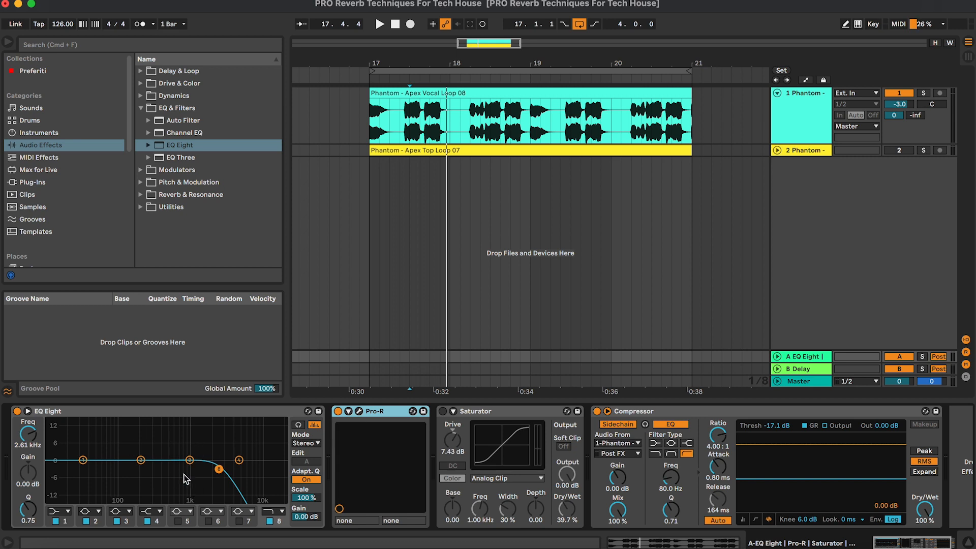
{"action": "left_click", "coordinate": [205, 412]}
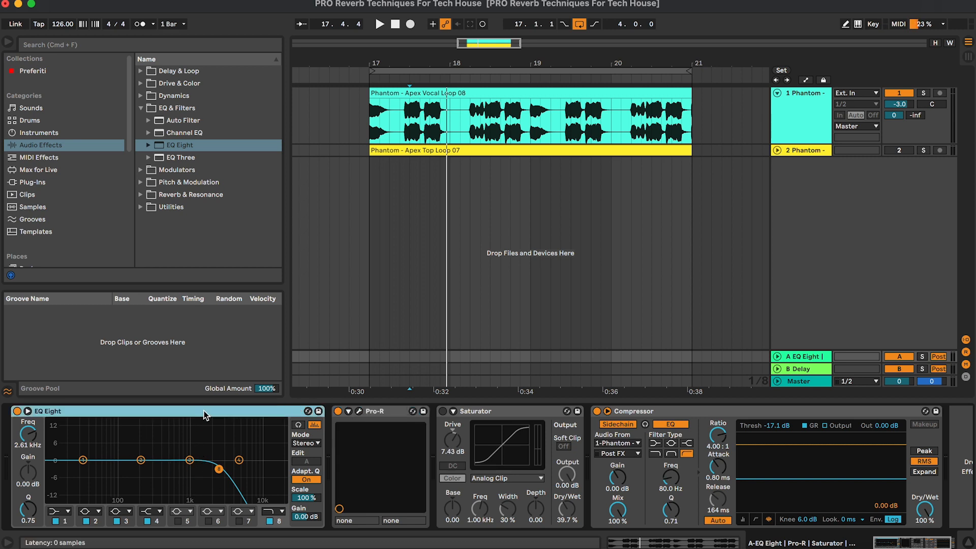
{"action": "key", "text": "Delete"}
Add a Phaser-Flanger from Pitch & Modulation before the Compressor on return track A and delete the bypassed Saturator
{"action": "left_click", "coordinate": [141, 182]}
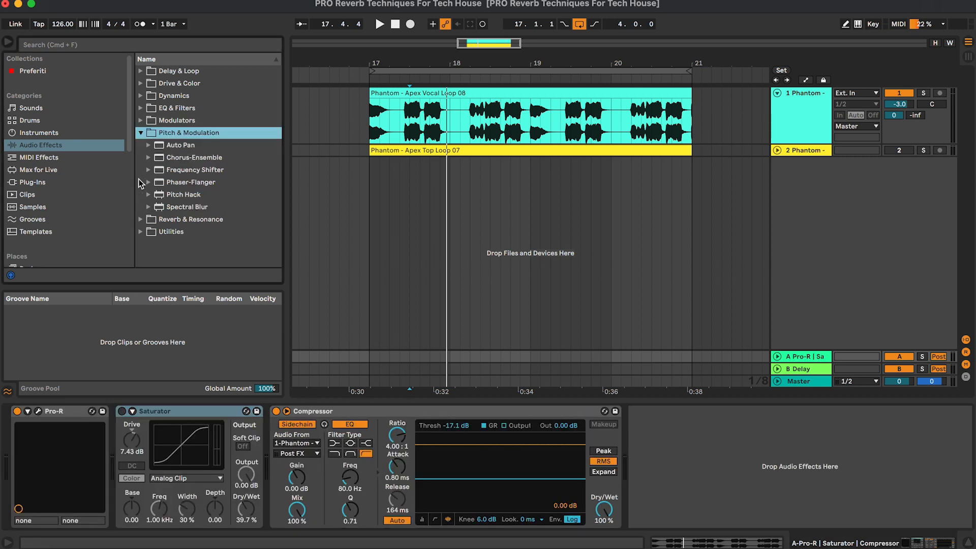
{"action": "left_click_drag", "start_coordinate": [191, 182], "coordinate": [216, 417]}
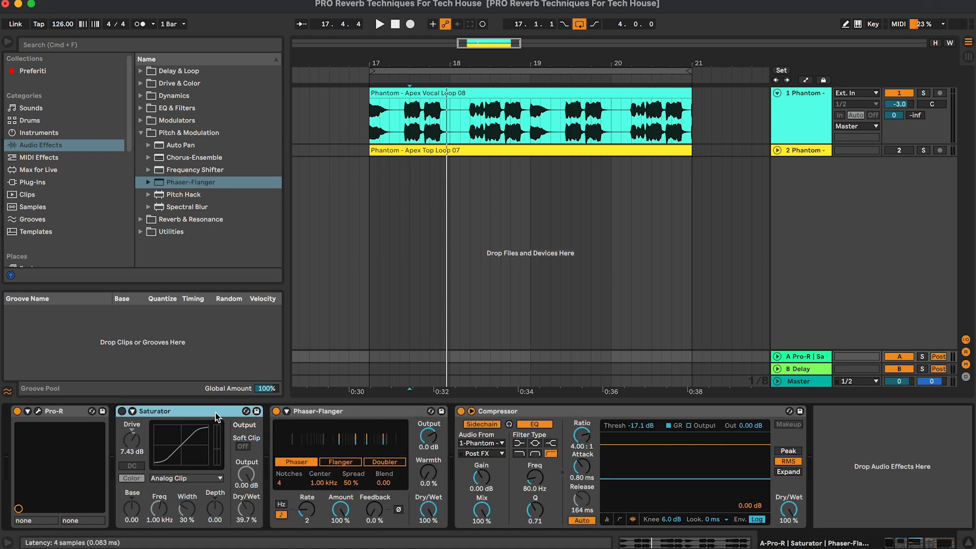
{"action": "key", "text": "Delete"}
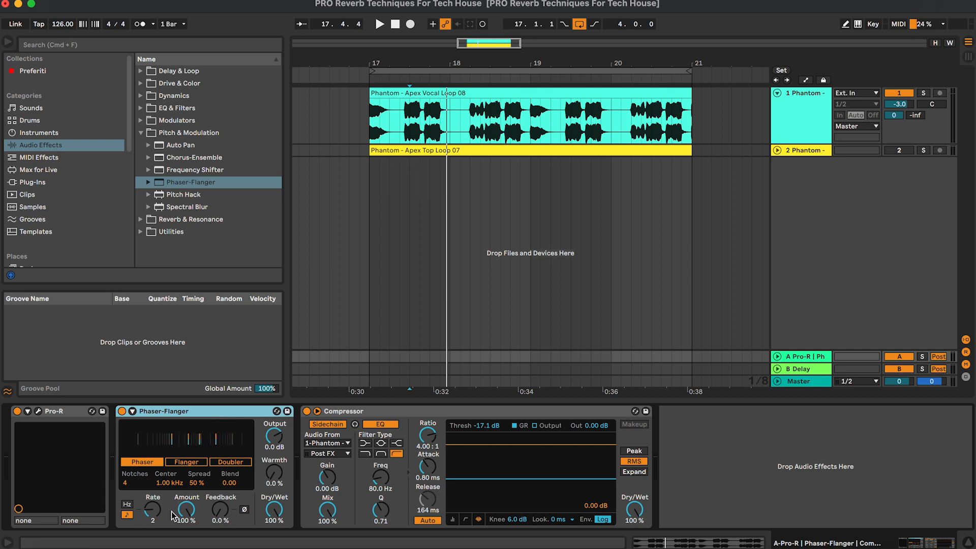
Audition the Phaser-Flanger with its Dry/Wet lowered to 86% and delete the device from return track A
{"action": "key", "text": "space"}
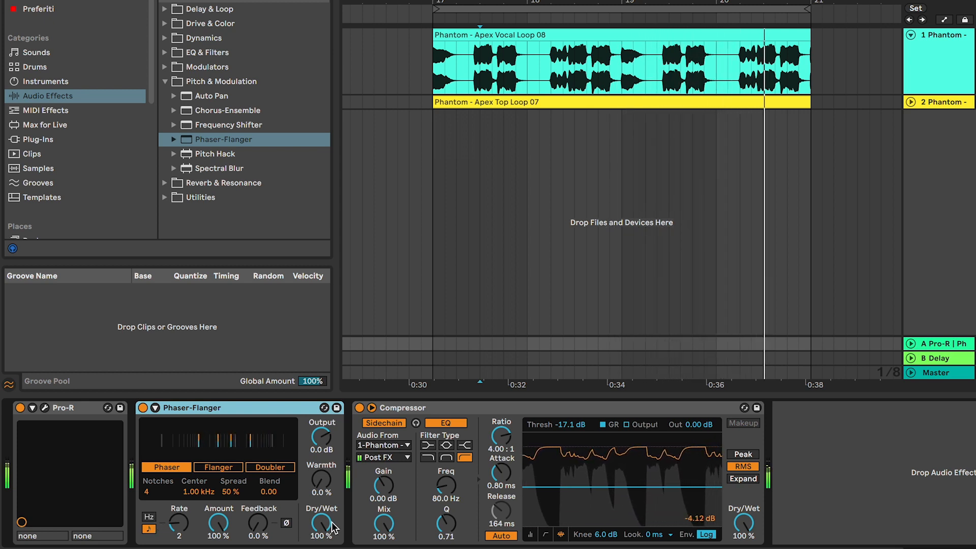
{"action": "left_click_drag", "start_coordinate": [332, 525], "coordinate": [332, 539]}
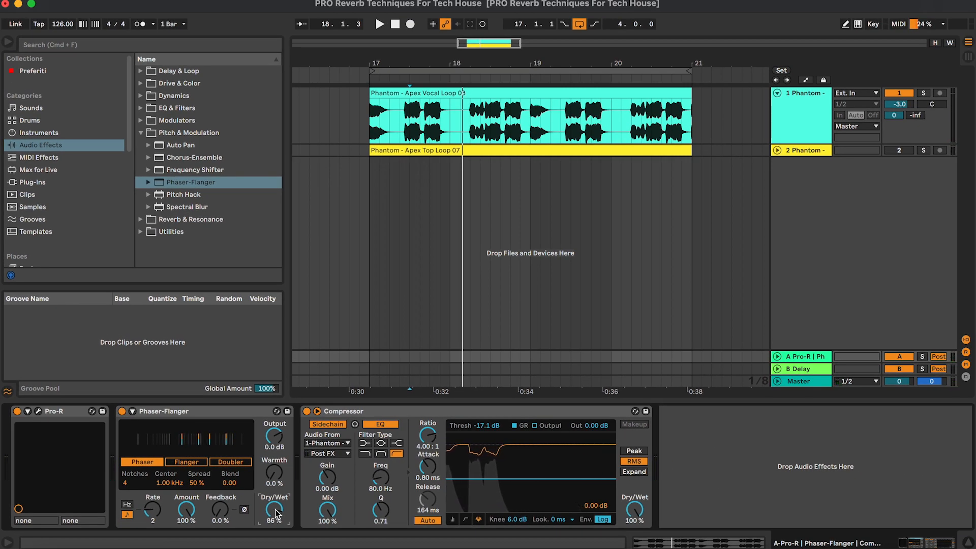
{"action": "left_click", "coordinate": [245, 415]}
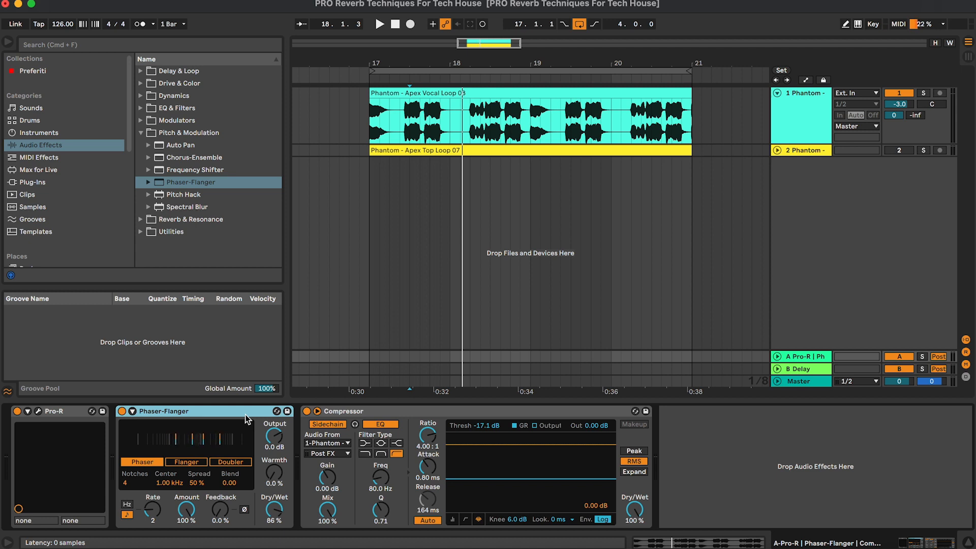
{"action": "key", "text": "Delete"}
Fold the vocal track, unfold and activate the Apex Top Loop track, and play its clip soloed
{"action": "left_click", "coordinate": [777, 93]}
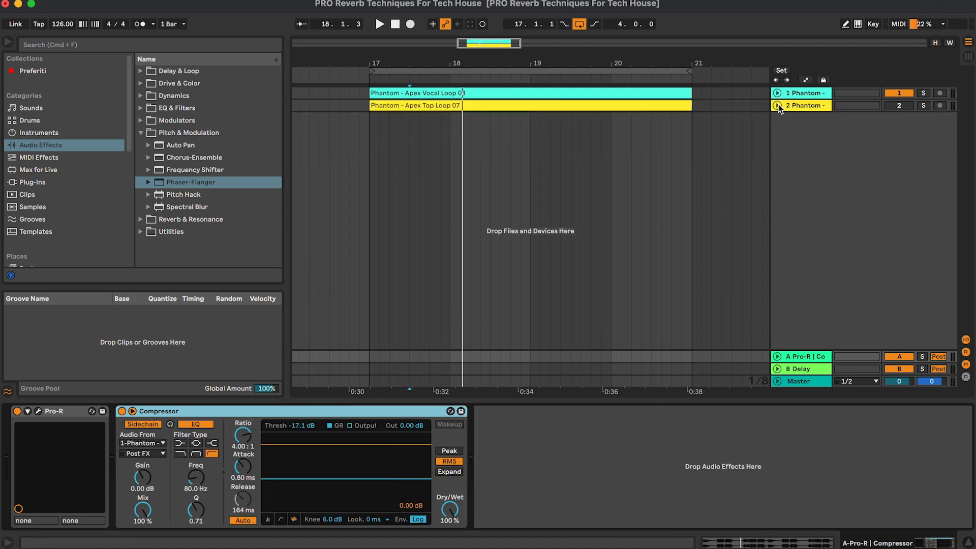
{"action": "left_click", "coordinate": [777, 106]}
{"action": "left_click", "coordinate": [904, 107]}
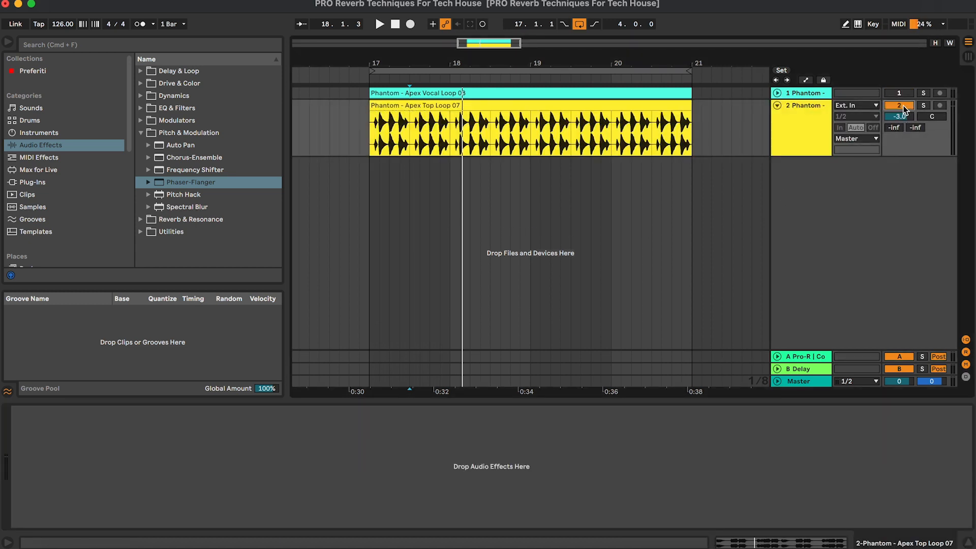
{"action": "left_click", "coordinate": [926, 106]}
{"action": "left_click", "coordinate": [564, 106]}
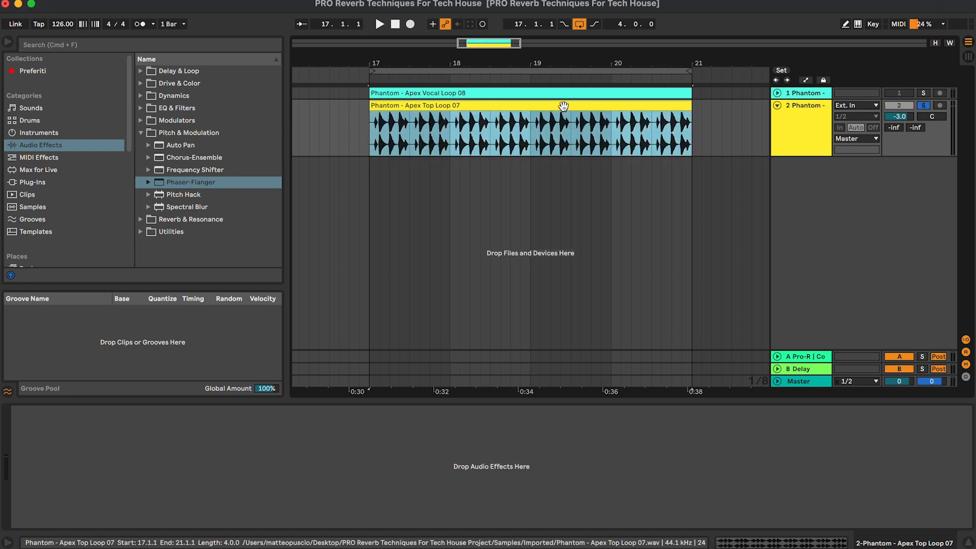
{"action": "key", "text": "space"}
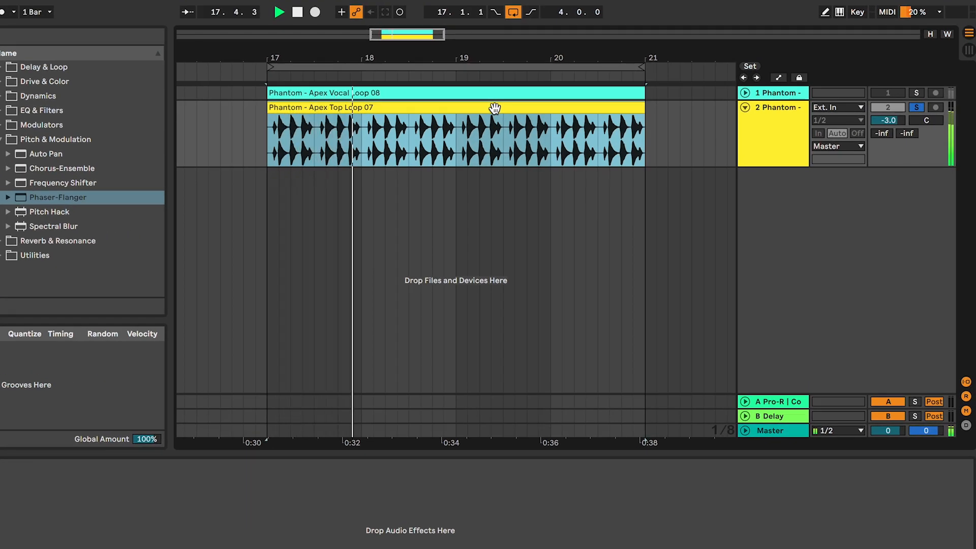
Load the Snare Plate preset from the Medium category in Pro-R on return track A
{"action": "left_click", "coordinate": [781, 404]}
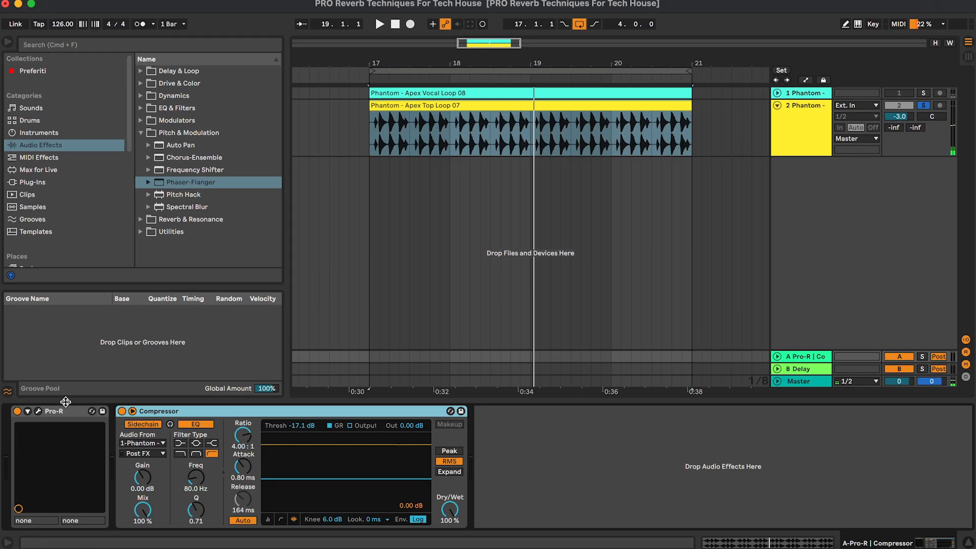
{"action": "left_click", "coordinate": [39, 412]}
{"action": "left_click", "coordinate": [569, 46]}
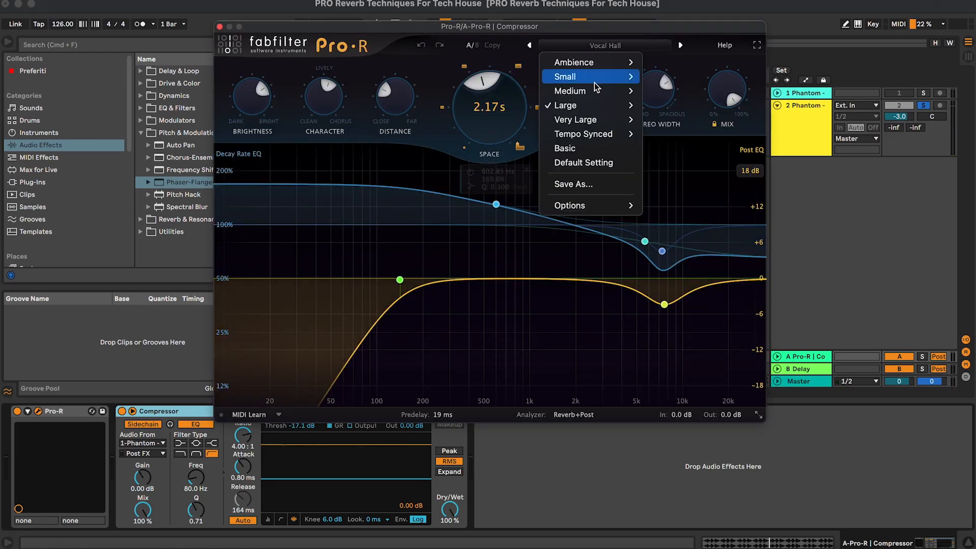
{"action": "mouse_move", "coordinate": [598, 91]}
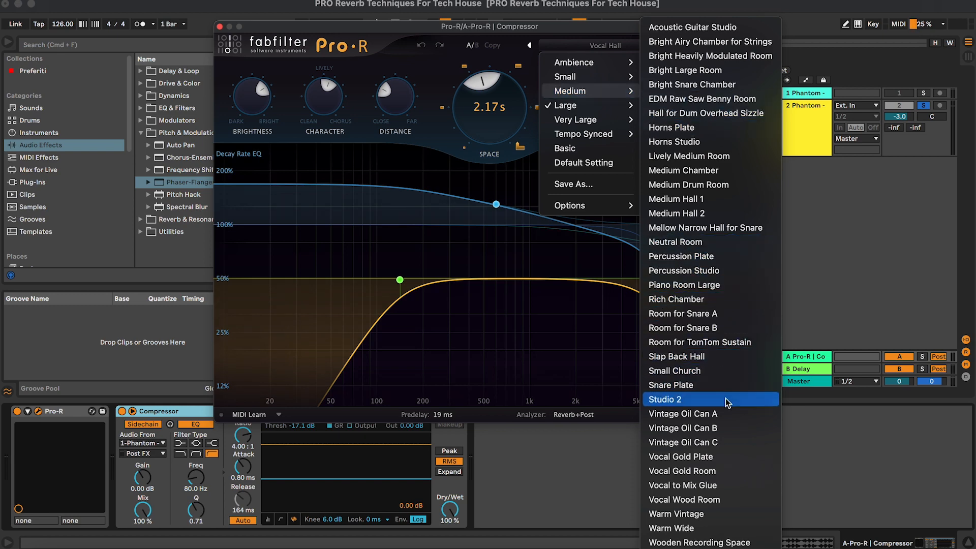
{"action": "left_click", "coordinate": [737, 385]}
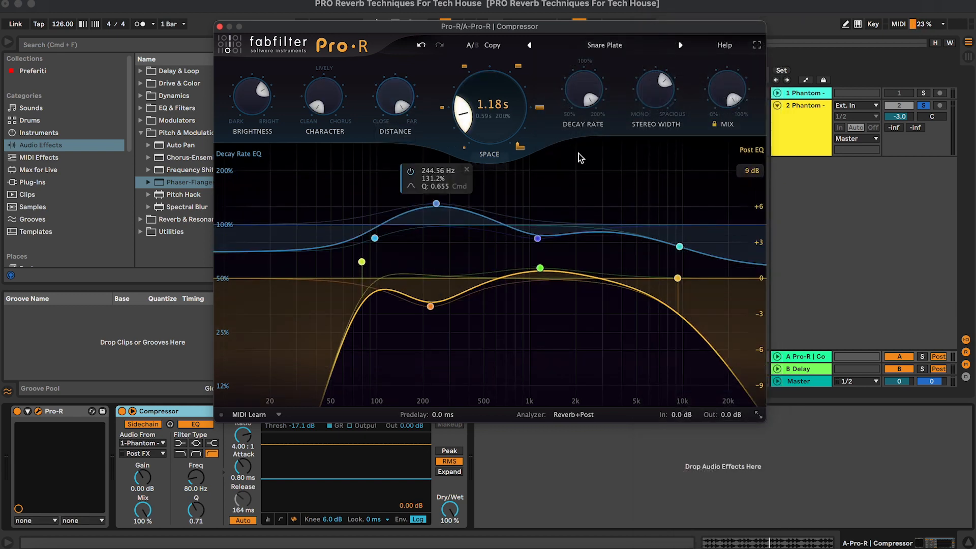
Raise the Top Loop track's send A to 0, play the loop through Pro-R and close the plug-in window
{"action": "left_click", "coordinate": [895, 128]}
{"action": "key", "text": "space"}
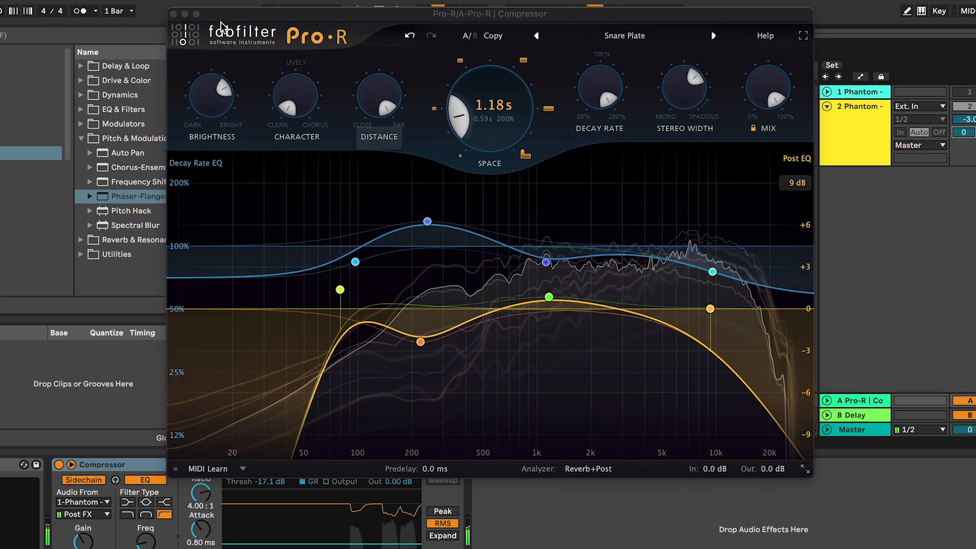
{"action": "left_click", "coordinate": [173, 14]}
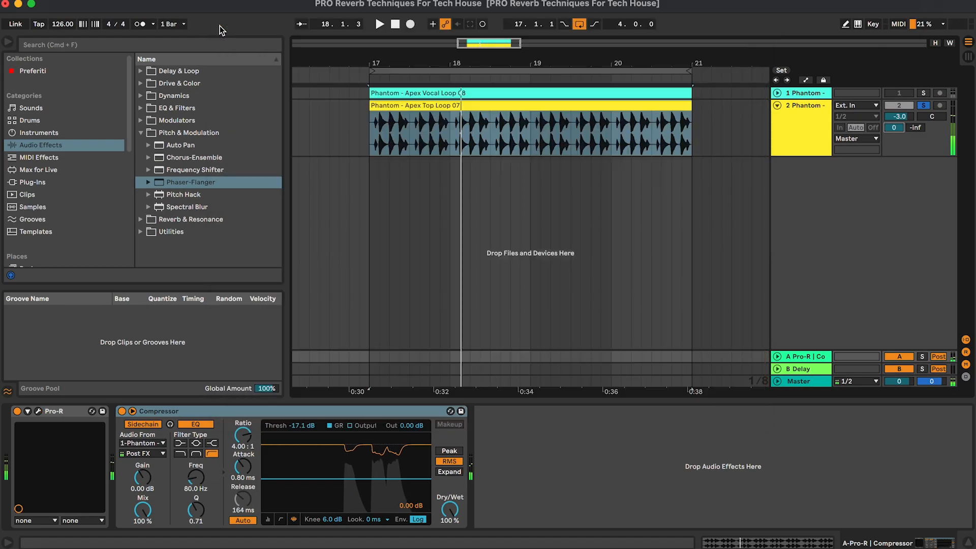
Delete the Compressor from return track A and add Native Instruments' Transient Master ahead of Pro-R, searching the plug-ins for "tra"
{"action": "left_click", "coordinate": [383, 466]}
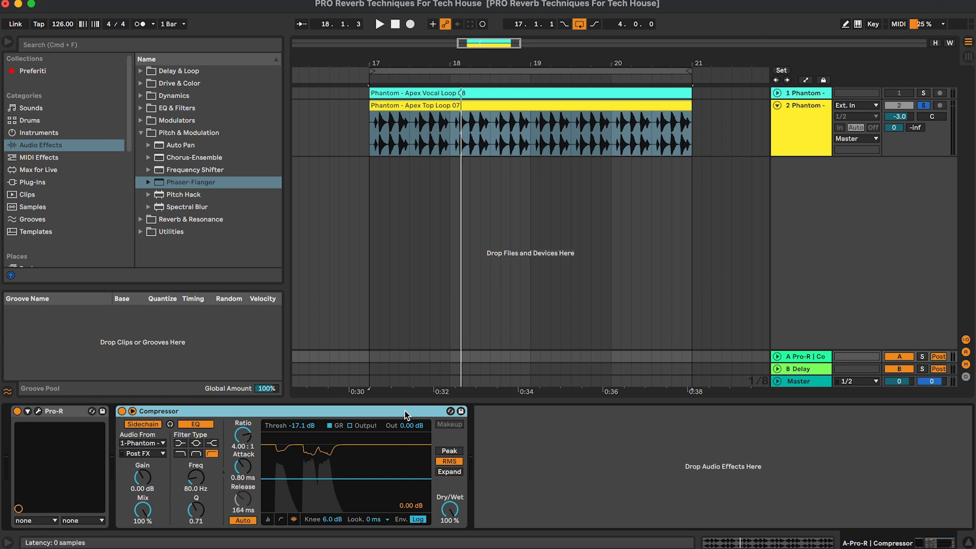
{"action": "key", "text": "Delete"}
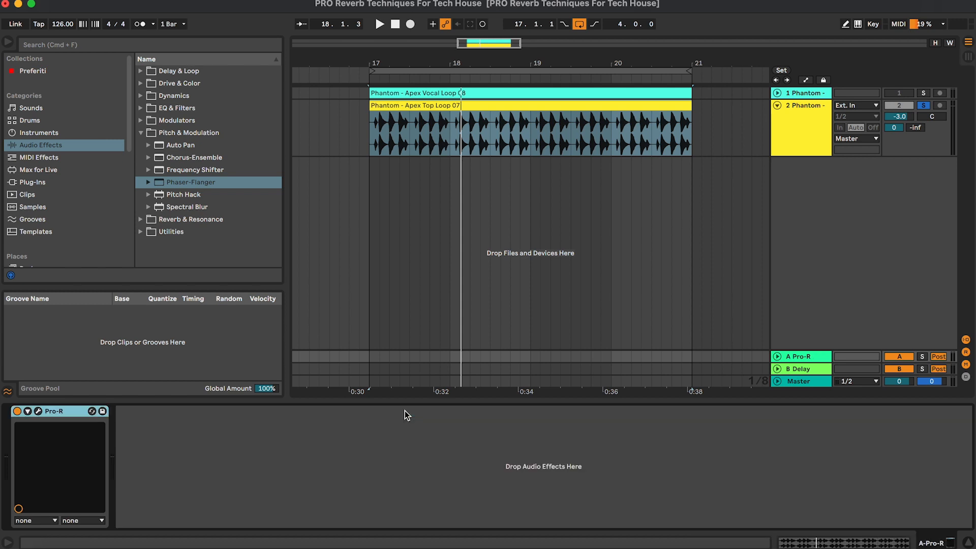
{"action": "left_click", "coordinate": [45, 183]}
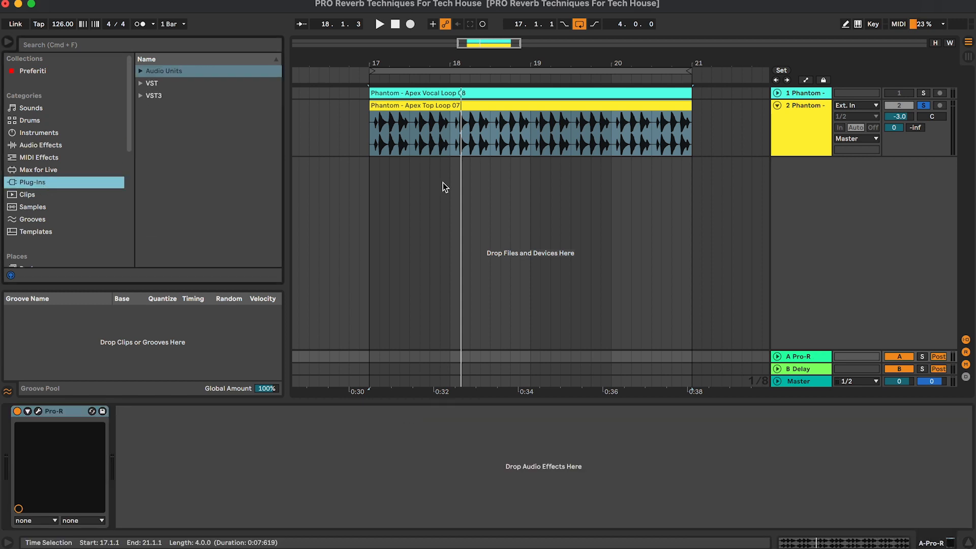
{"action": "left_click", "coordinate": [414, 105]}
{"action": "left_click", "coordinate": [179, 45]}
{"action": "type", "text": "t"}
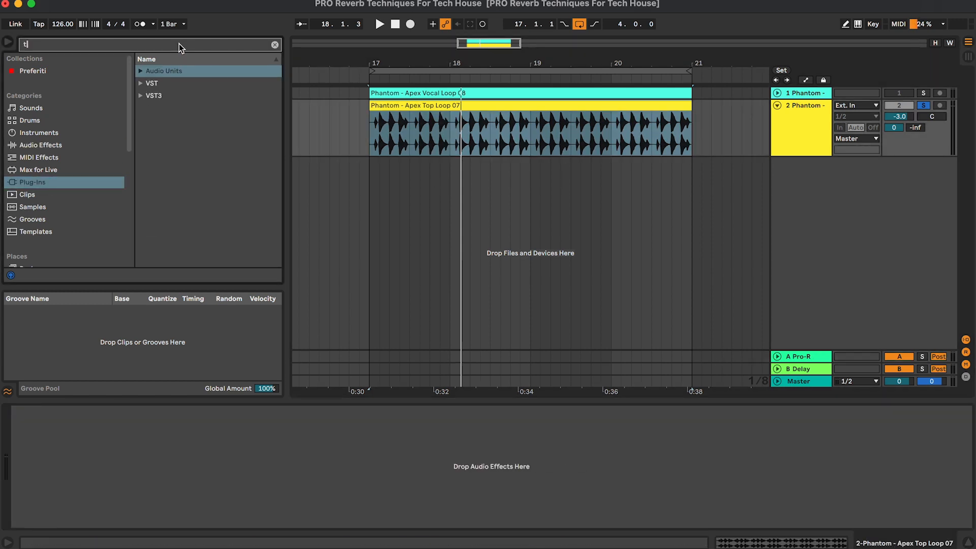
{"action": "type", "text": "ra"}
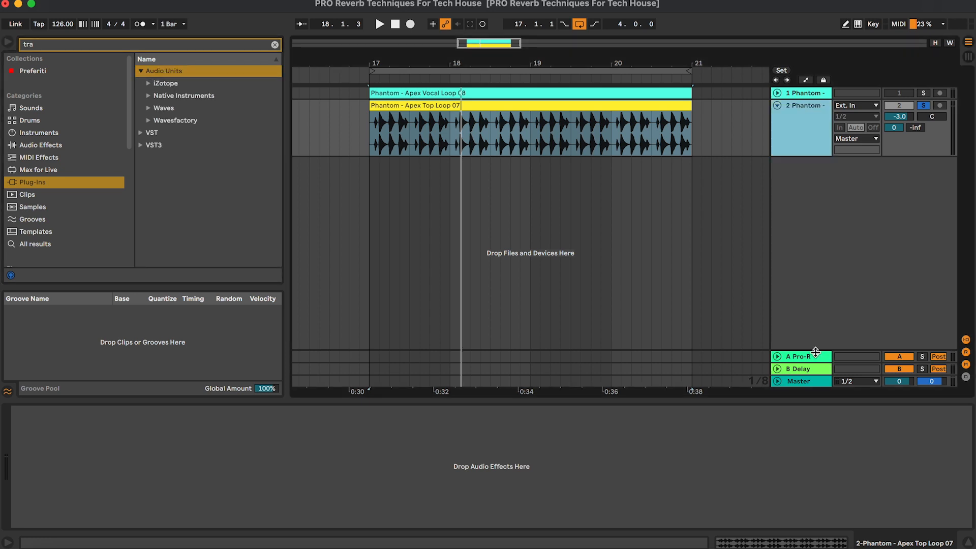
{"action": "left_click", "coordinate": [816, 354]}
{"action": "left_click", "coordinate": [206, 99]}
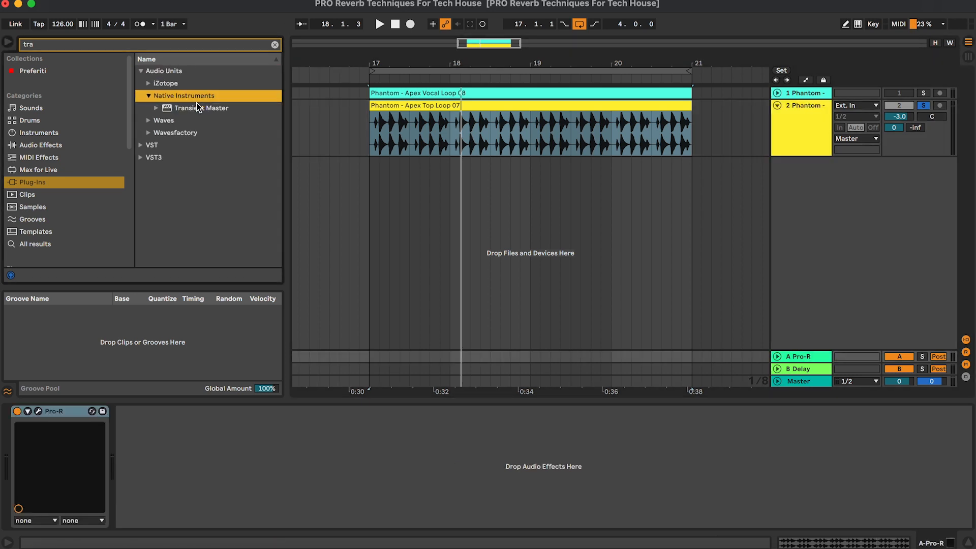
{"action": "left_click_drag", "start_coordinate": [196, 105], "coordinate": [48, 488]}
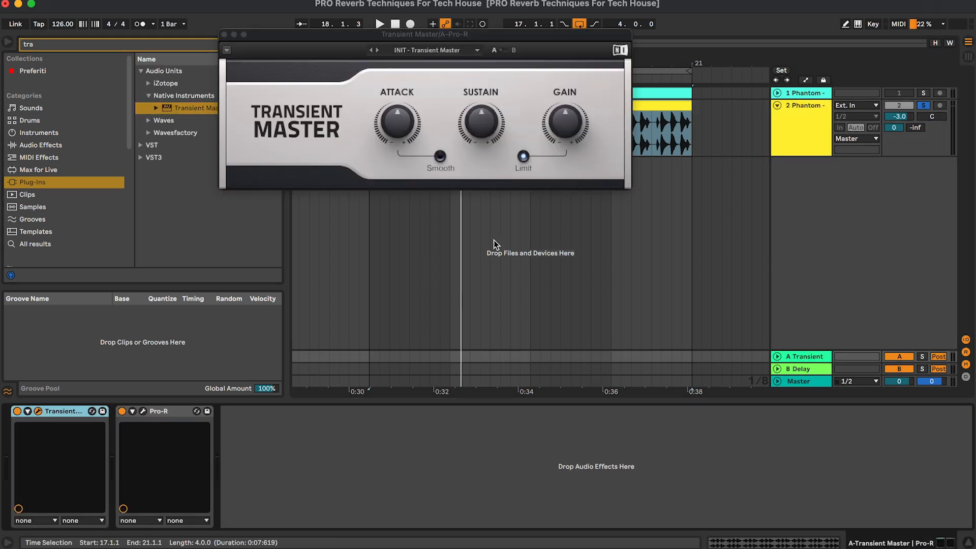
Set Transient Master's Sustain to -93.0% and Attack to 15.0%, auditioning return track A with Pro-R temporarily bypassed
{"action": "left_click_drag", "start_coordinate": [490, 124], "coordinate": [490, 128]}
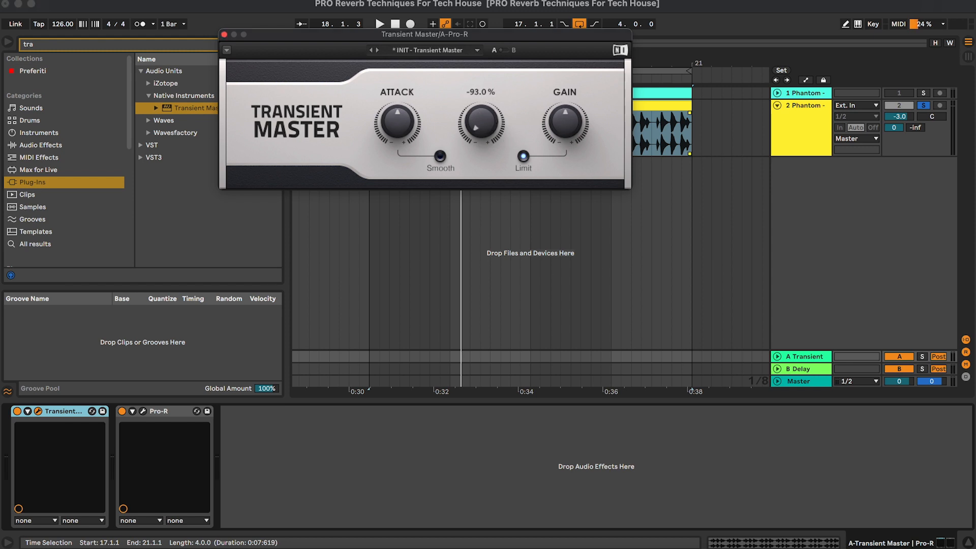
{"action": "left_click", "coordinate": [123, 412]}
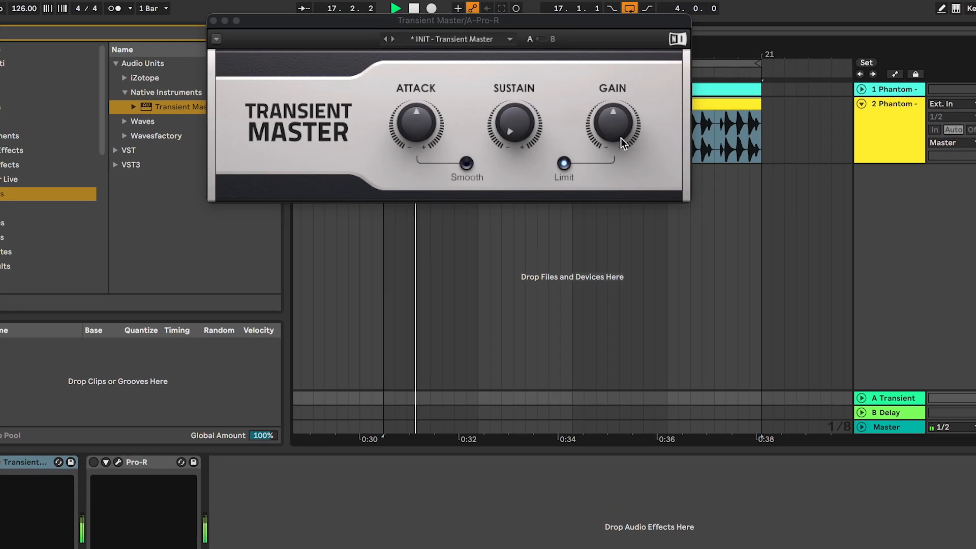
{"action": "left_click_drag", "start_coordinate": [408, 118], "coordinate": [408, 110]}
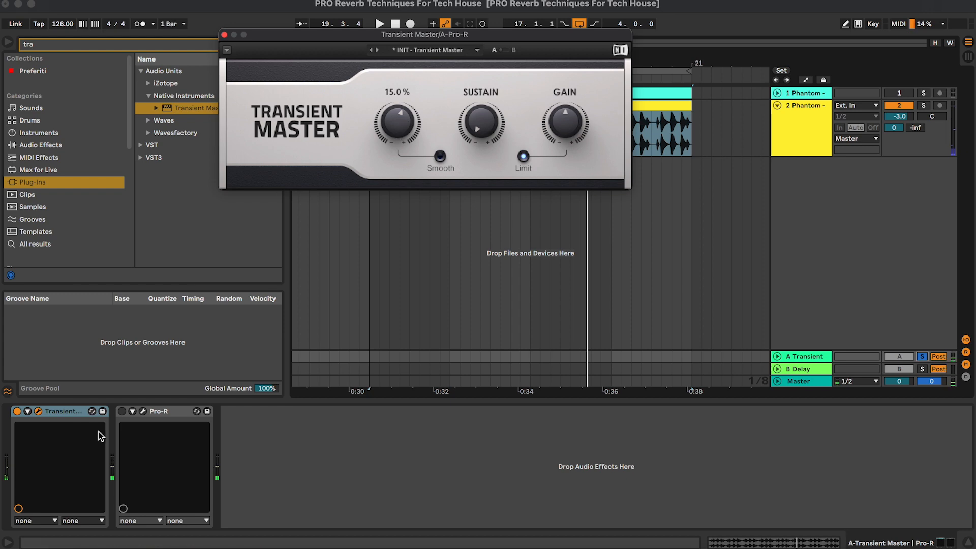
{"action": "key", "text": "space"}
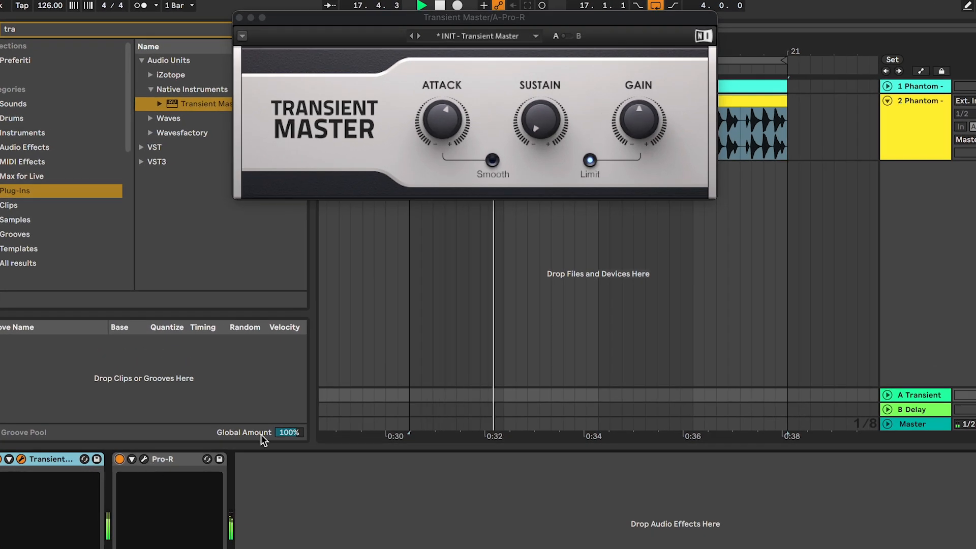
Reduce Pro-R's Space to a 0.95 s decay and set return track A's volume to -25.0 dB
{"action": "left_click", "coordinate": [888, 395]}
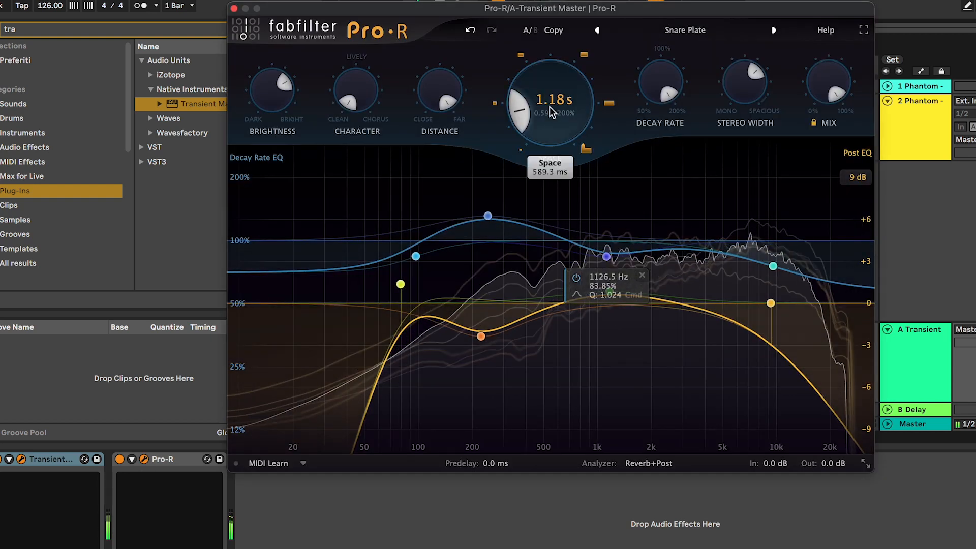
{"action": "left_click_drag", "start_coordinate": [551, 107], "coordinate": [550, 129]}
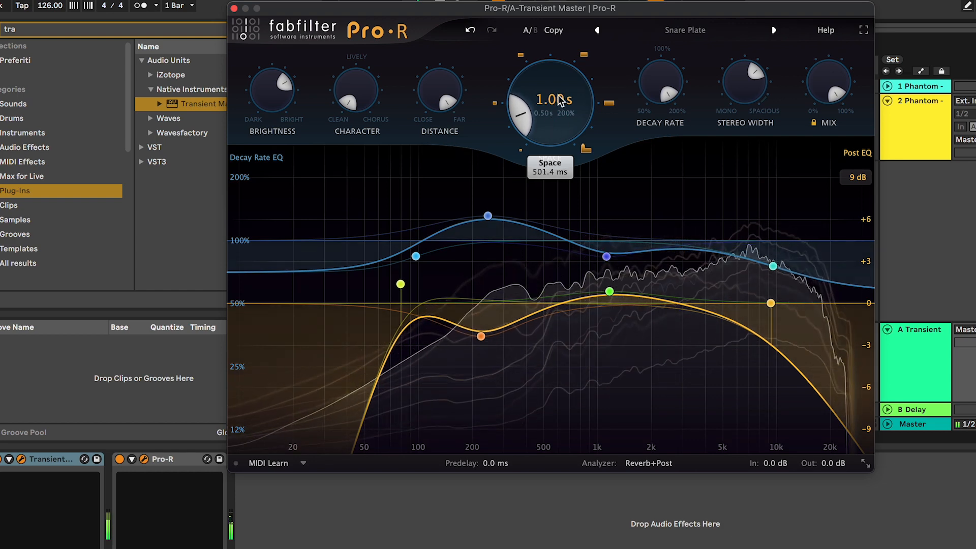
{"action": "left_click_drag", "start_coordinate": [558, 96], "coordinate": [558, 103]}
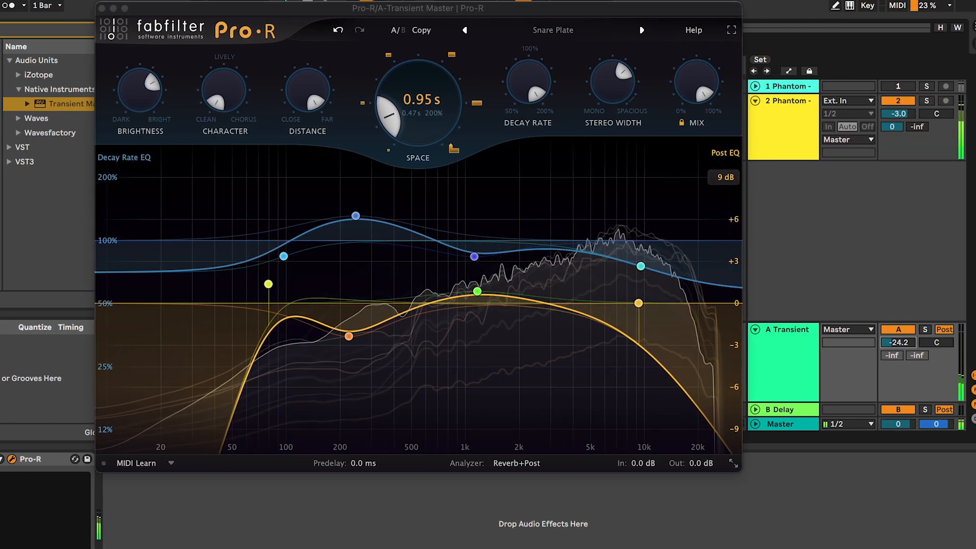
{"action": "left_click_drag", "start_coordinate": [909, 344], "coordinate": [908, 345]}
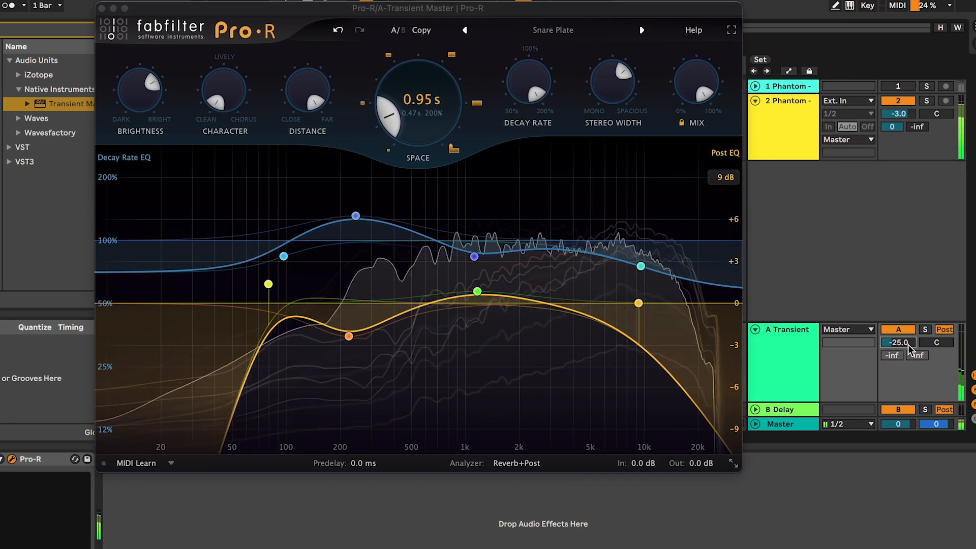
{"action": "left_click", "coordinate": [102, 9]}
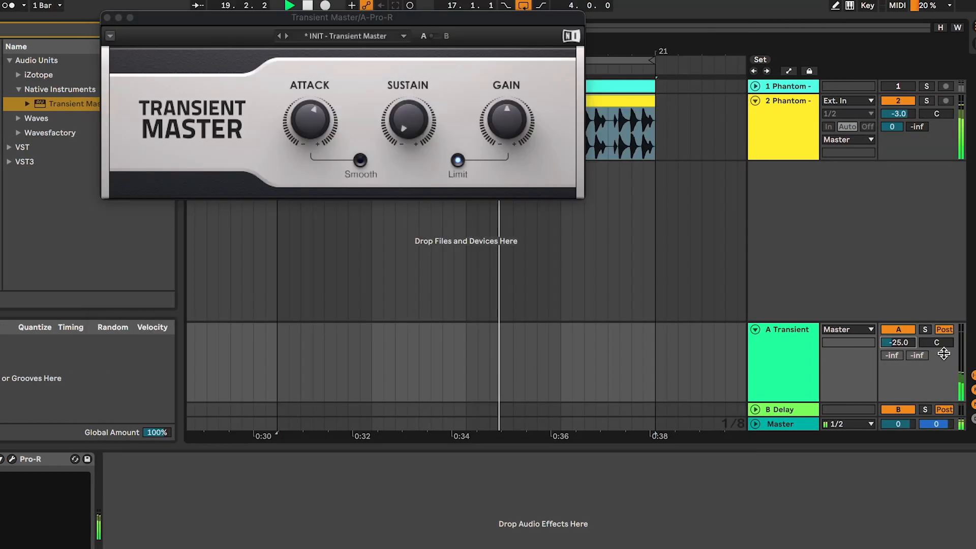
Solo return track A to hear the reverb alone, unsolo it and fold the track
{"action": "left_click", "coordinate": [925, 329]}
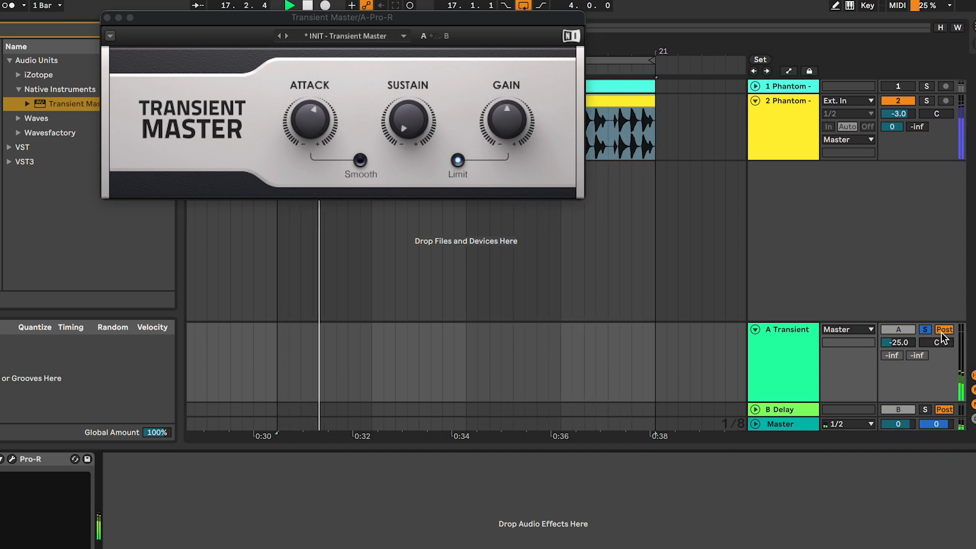
{"action": "left_click", "coordinate": [926, 329]}
{"action": "left_click", "coordinate": [756, 330]}
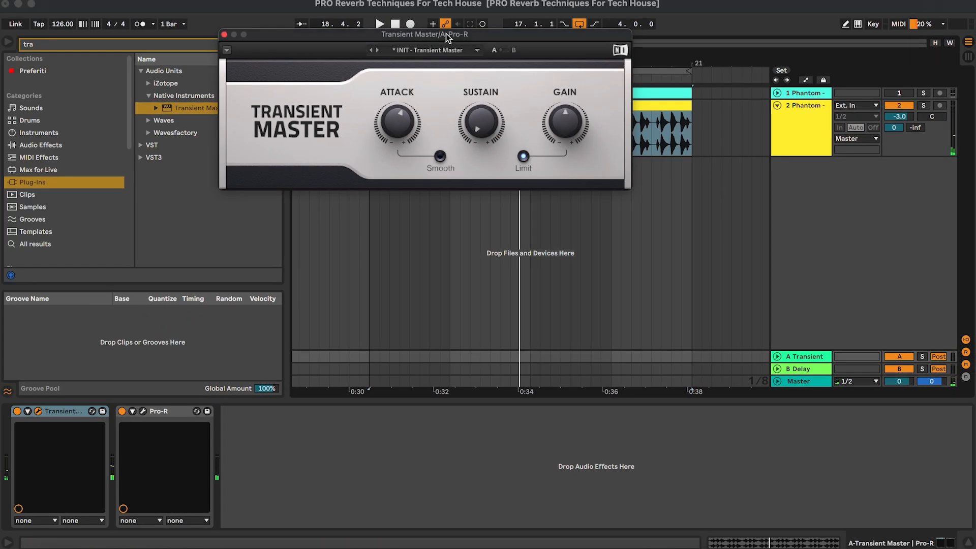
Examine the individual hits in the Top Loop waveform up close, placing the insert marker at 18.3.3
{"action": "left_click_drag", "start_coordinate": [367, 17], "coordinate": [511, 303]}
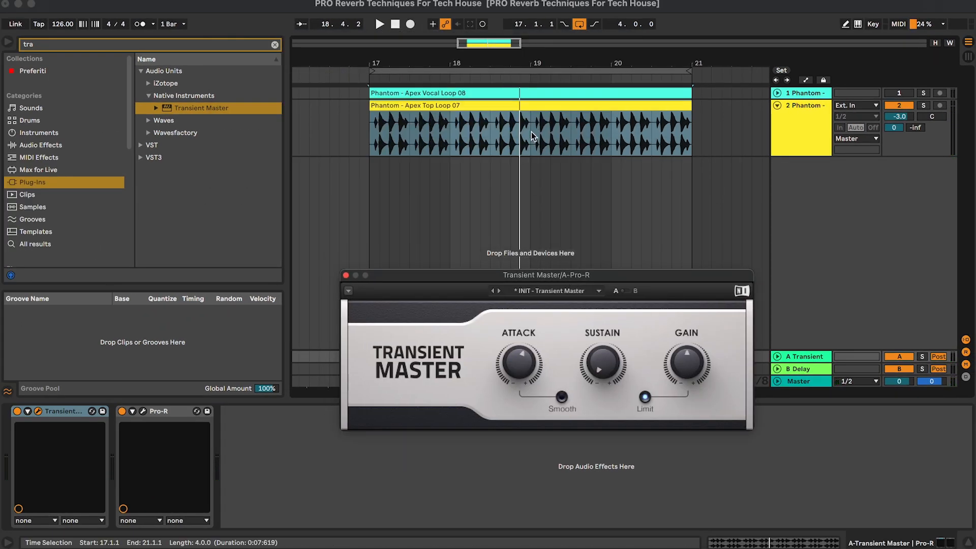
{"action": "left_click", "coordinate": [489, 45]}
{"action": "left_click_drag", "start_coordinate": [489, 45], "coordinate": [487, 63]}
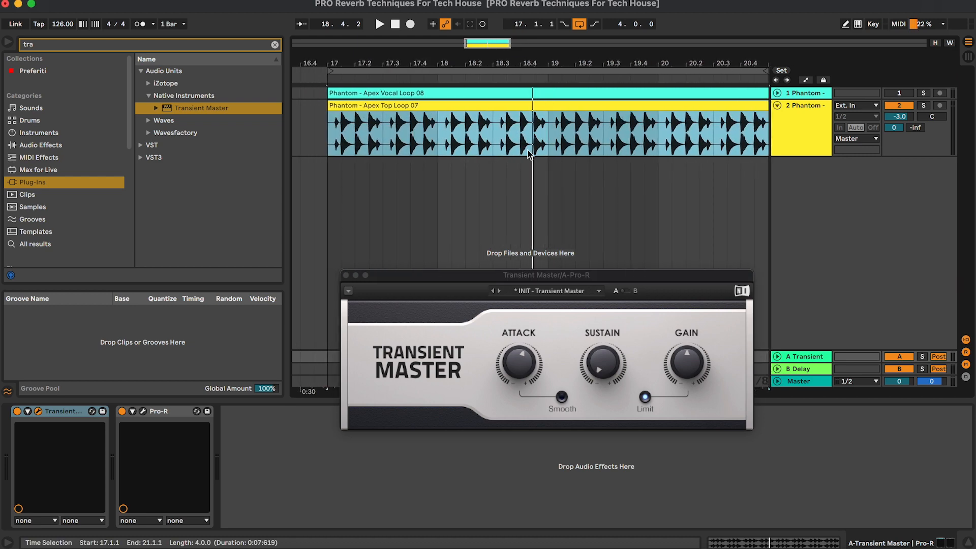
{"action": "left_click", "coordinate": [506, 133]}
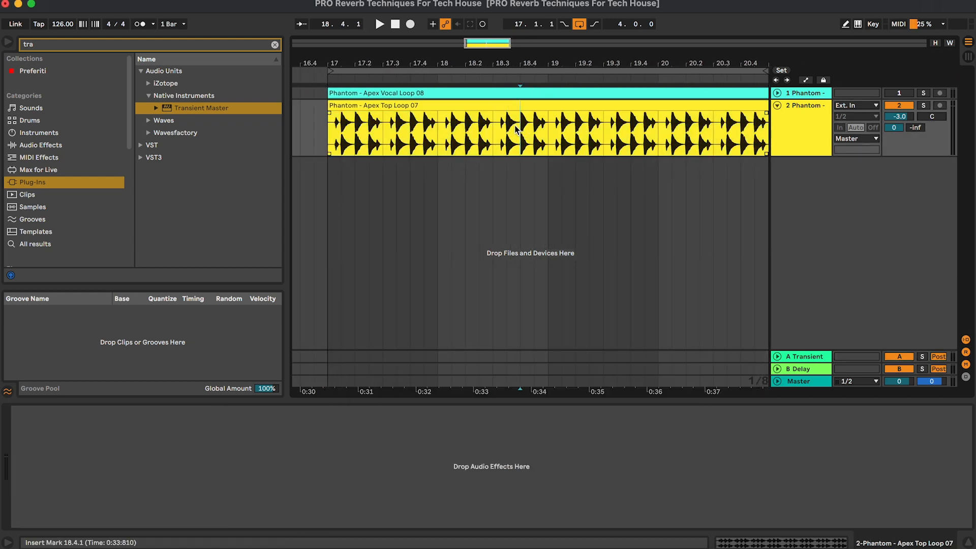
{"action": "key", "text": "plus"}
{"action": "key", "text": "plus"}
{"action": "key", "text": "plus"}
{"action": "left_click", "coordinate": [433, 136]}
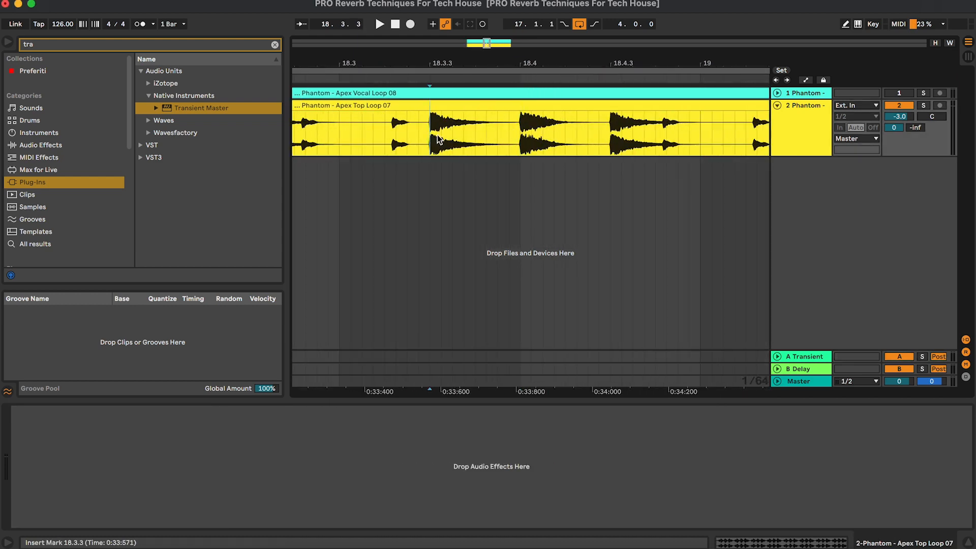
Inspect the Top Loop hit between 18.4.1 and 18.4.3 and compare it with the surrounding hits in the waveform
{"action": "left_click_drag", "start_coordinate": [438, 135], "coordinate": [490, 131]}
{"action": "left_click", "coordinate": [612, 128]}
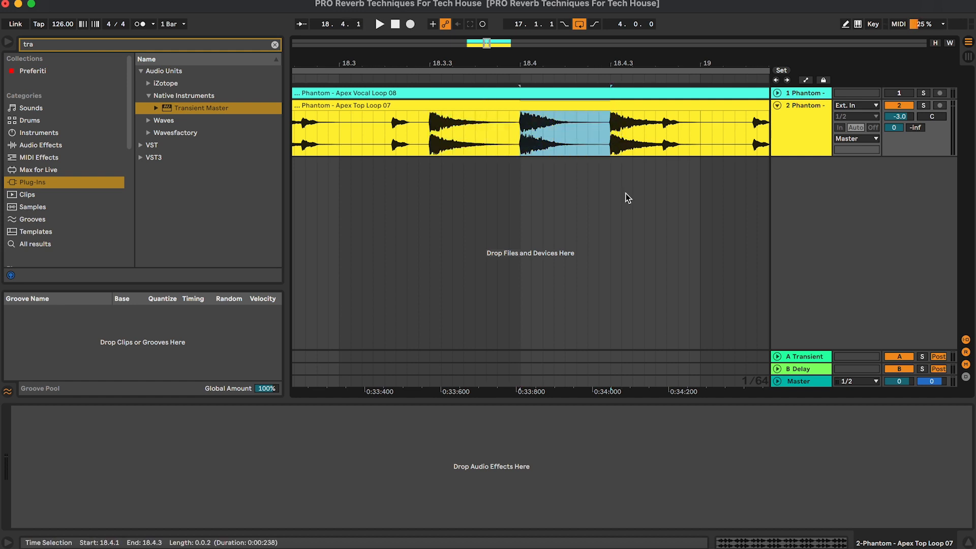
{"action": "left_click", "coordinate": [712, 150]}
{"action": "key", "text": "minus"}
{"action": "key", "text": "minus"}
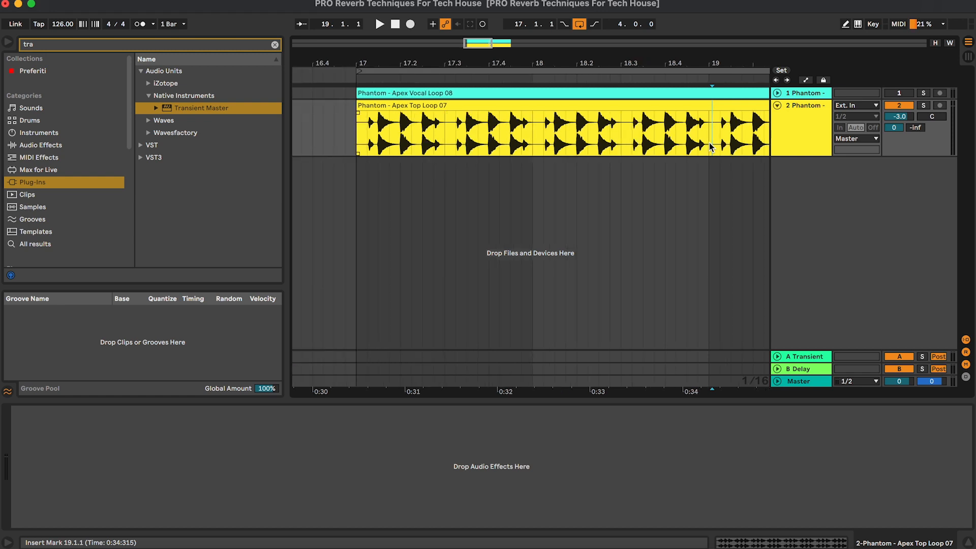
{"action": "scroll", "coordinate": [711, 147], "scroll_direction": "right", "scroll_amount": 3}
Review the Transient Master settings on return track A against the Top Loop hits around 19.1.1 and 19.2.1
{"action": "left_click", "coordinate": [809, 356]}
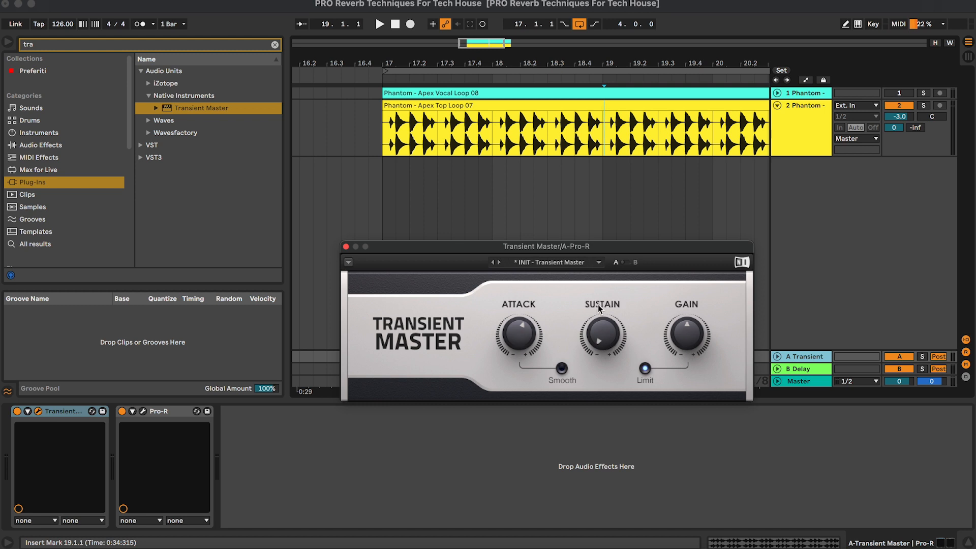
{"action": "scroll", "coordinate": [570, 122], "scroll_direction": "right", "scroll_amount": 2}
{"action": "left_click", "coordinate": [569, 122]}
{"action": "left_click", "coordinate": [569, 122]}
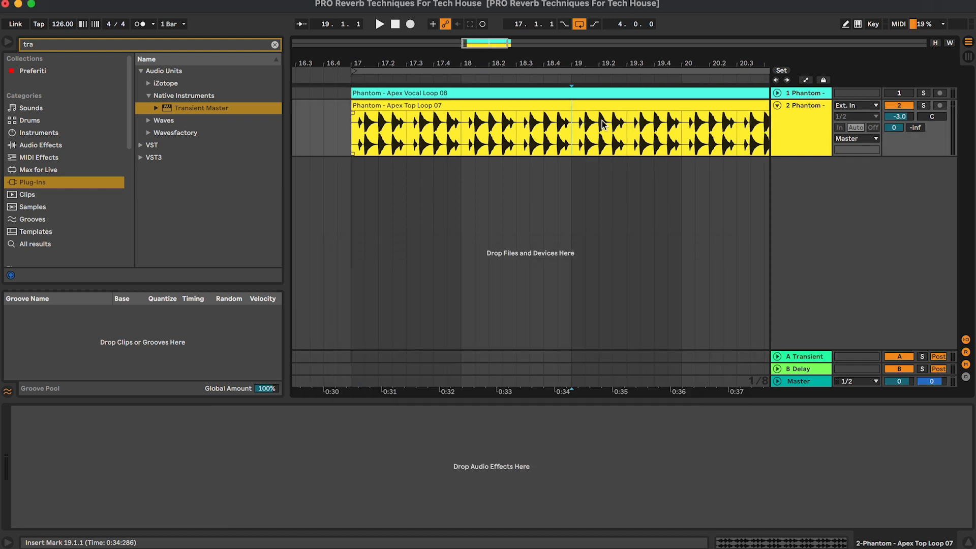
{"action": "left_click_drag", "start_coordinate": [591, 123], "coordinate": [596, 128]}
{"action": "double_click", "coordinate": [594, 140]}
{"action": "left_click", "coordinate": [594, 144]}
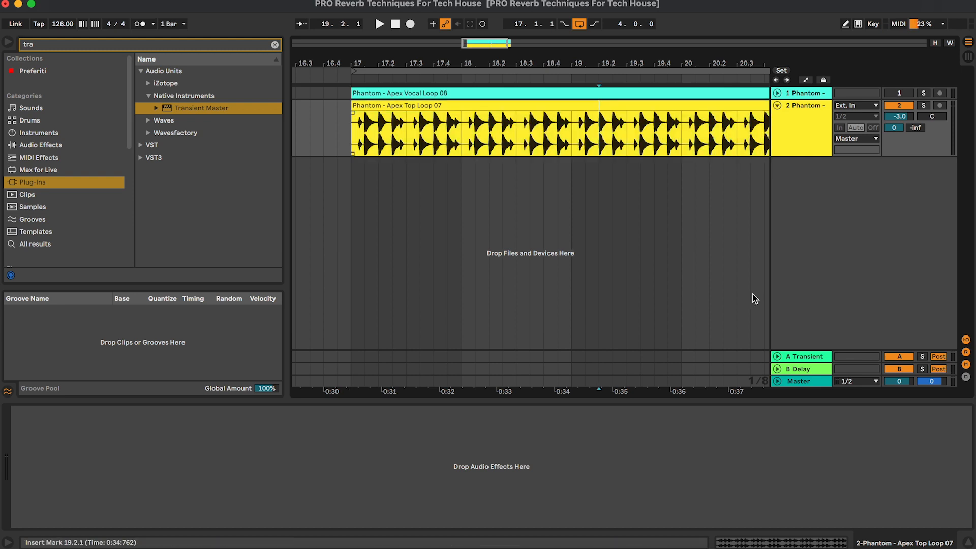
Close the Transient Master window and add a Phaser-Flanger after Pro-R on return track A
{"action": "left_click", "coordinate": [805, 356]}
{"action": "left_click", "coordinate": [345, 247]}
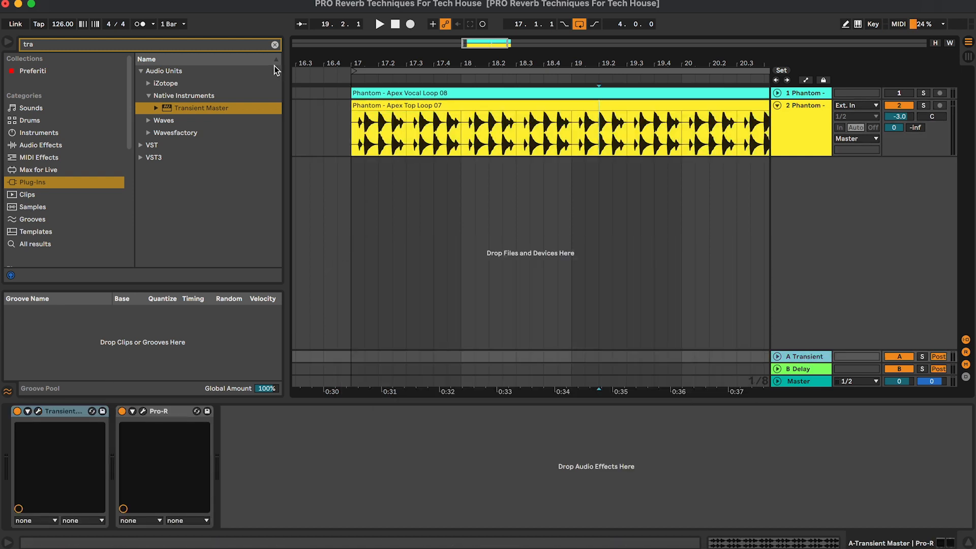
{"action": "left_click", "coordinate": [275, 44]}
{"action": "left_click", "coordinate": [36, 146]}
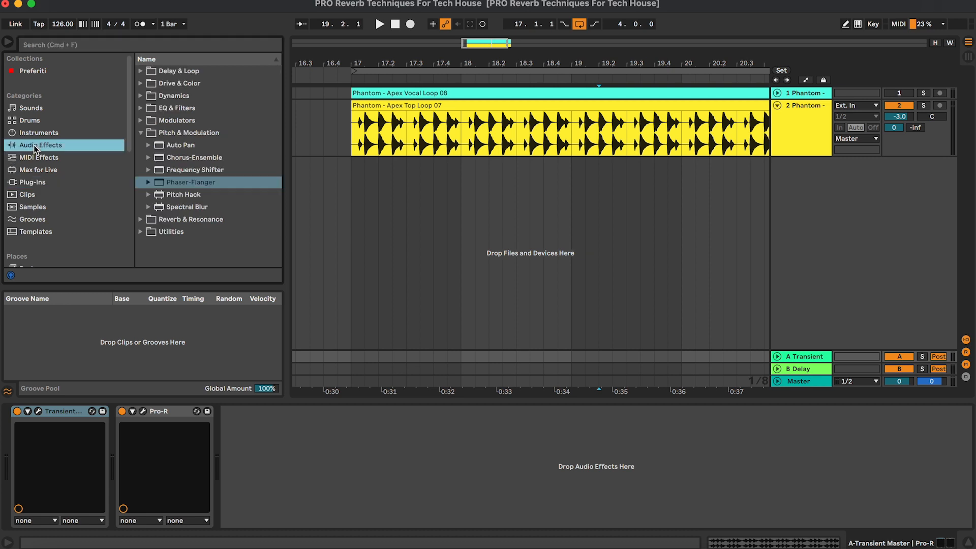
{"action": "double_click", "coordinate": [214, 180]}
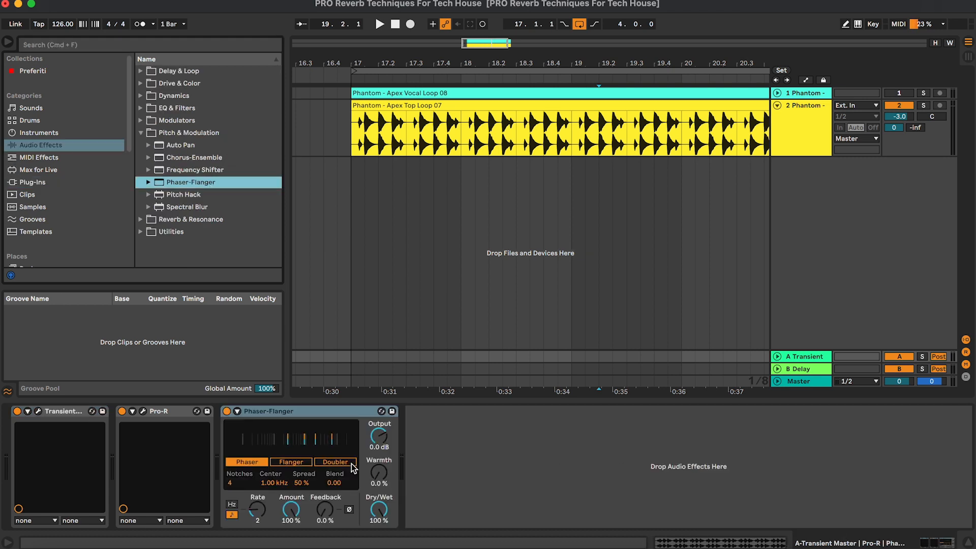
Switch the Phaser-Flanger on return track A from synced rate to free frequency in Hz at 0.11 Hz
{"action": "left_click", "coordinate": [814, 144]}
{"action": "left_click", "coordinate": [820, 357]}
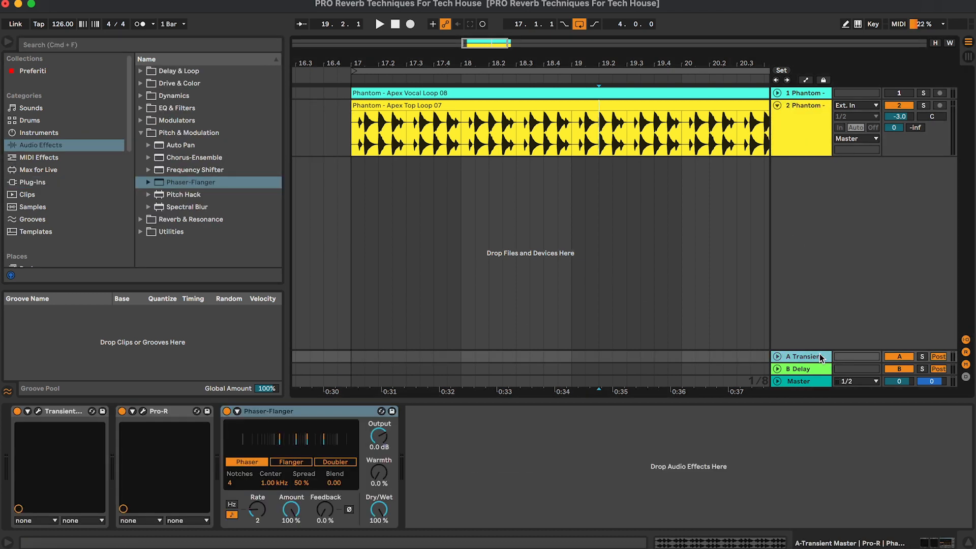
{"action": "left_click", "coordinate": [690, 155]}
{"action": "scroll", "coordinate": [691, 155], "scroll_direction": "right", "scroll_amount": 3}
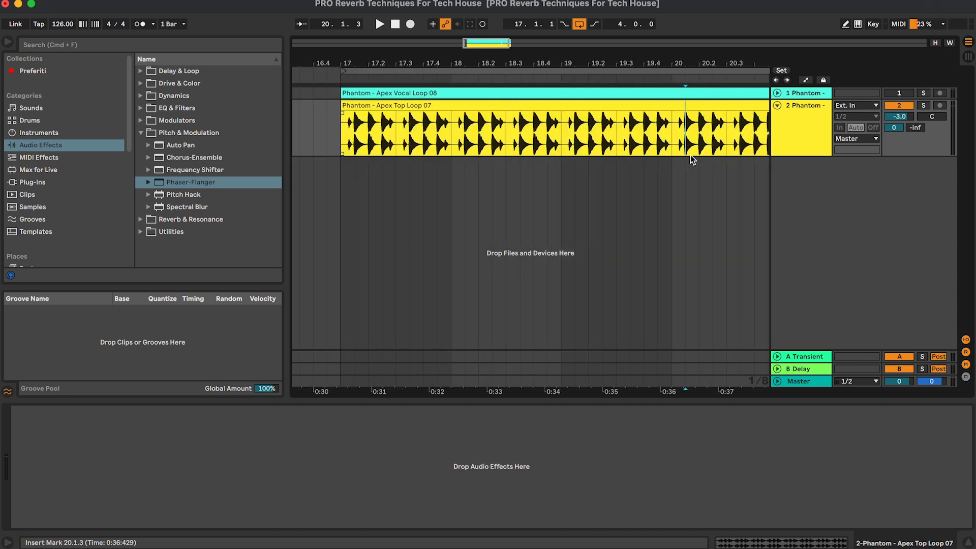
{"action": "left_click", "coordinate": [807, 358]}
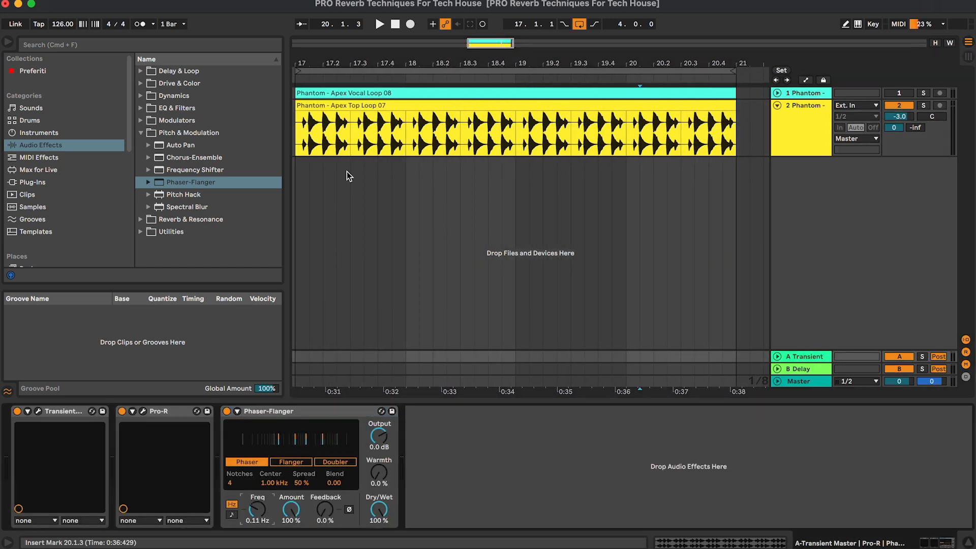
Play the Top Loop and raise the Phaser-Flanger's Freq to 0.46 Hz while listening, stopping playback when done
{"action": "left_click", "coordinate": [340, 123]}
{"action": "key", "text": "space"}
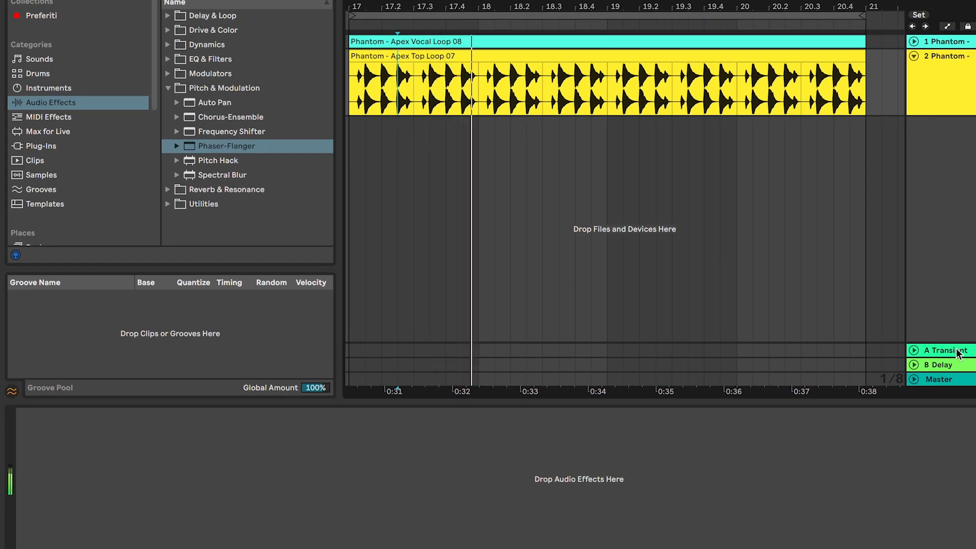
{"action": "left_click", "coordinate": [910, 350]}
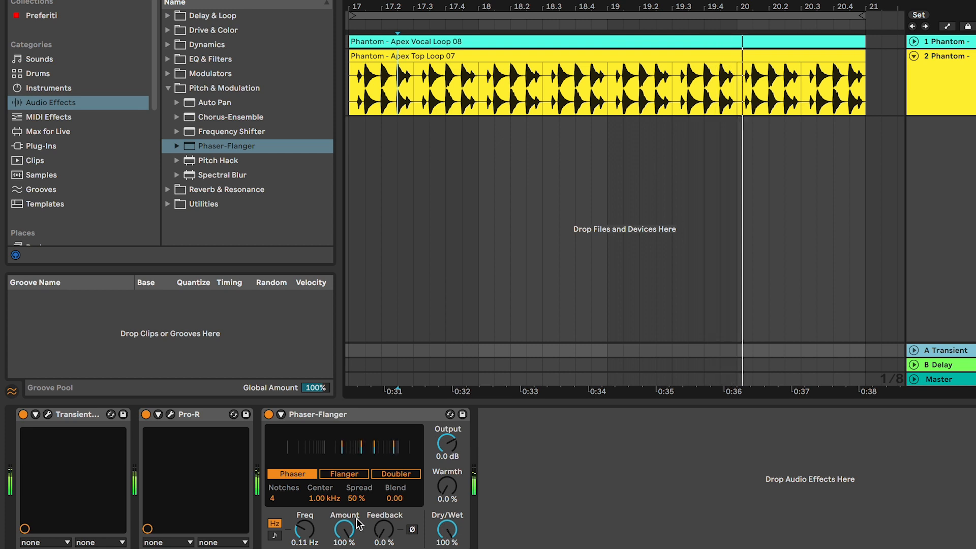
{"action": "mouse_move", "coordinate": [305, 530]}
{"action": "left_mouse_down"}
{"action": "mouse_move", "coordinate": [306, 522]}
{"action": "mouse_move", "coordinate": [306, 535]}
{"action": "left_mouse_up"}
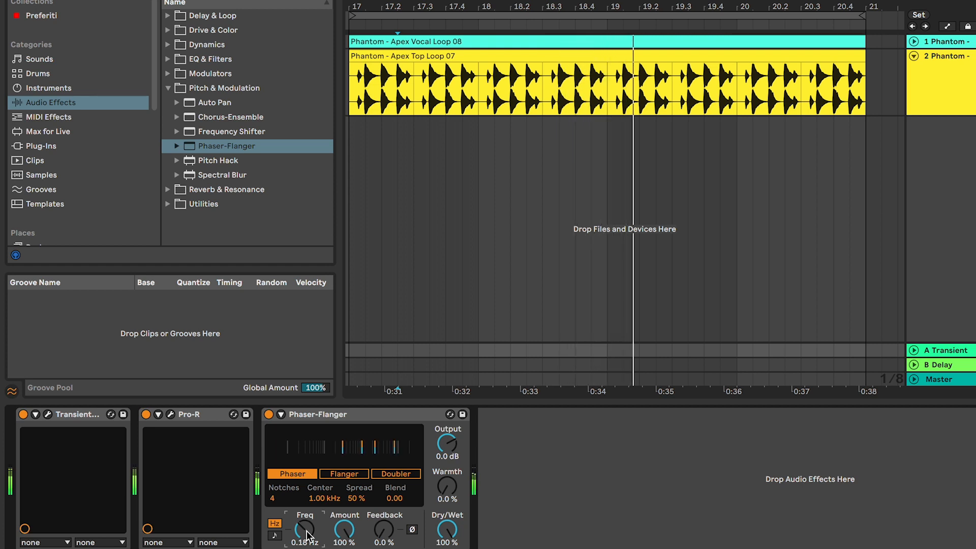
{"action": "left_click_drag", "start_coordinate": [310, 532], "coordinate": [310, 501]}
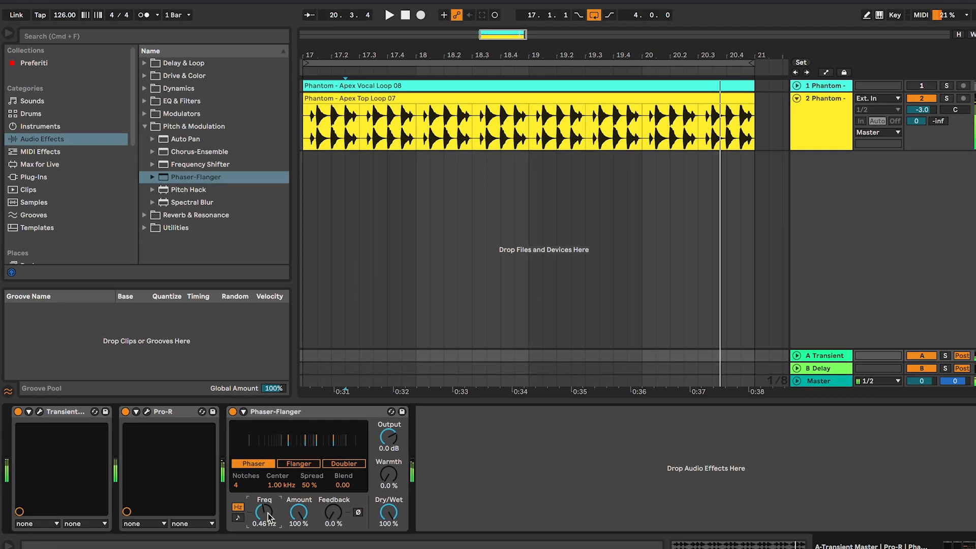
{"action": "key", "text": "space"}
{"action": "scroll", "coordinate": [441, 303], "scroll_direction": "left", "scroll_amount": 2}
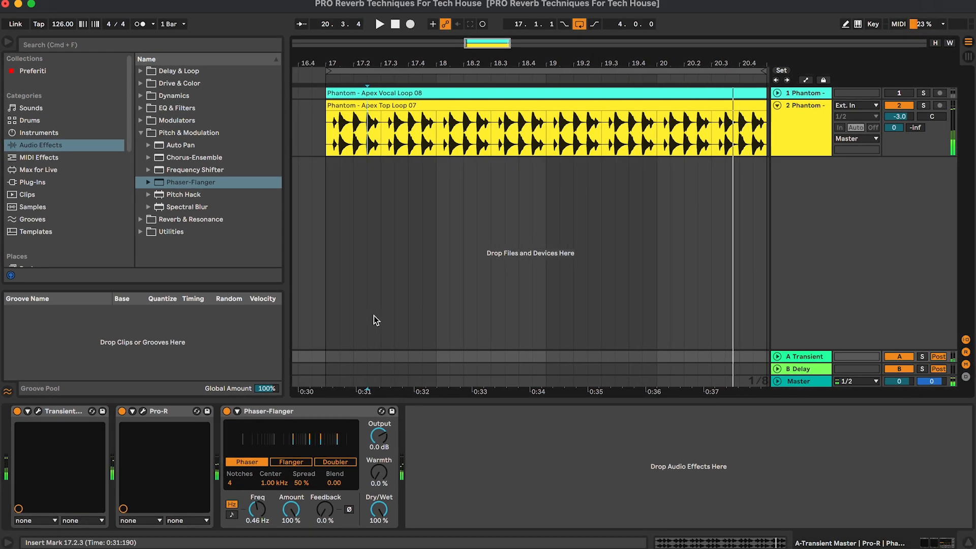
Try the Phaser-Flanger's tempo-synced rate at 1/2 and return it to Hz mode with Freq at 0.49 Hz
{"action": "left_click", "coordinate": [232, 515]}
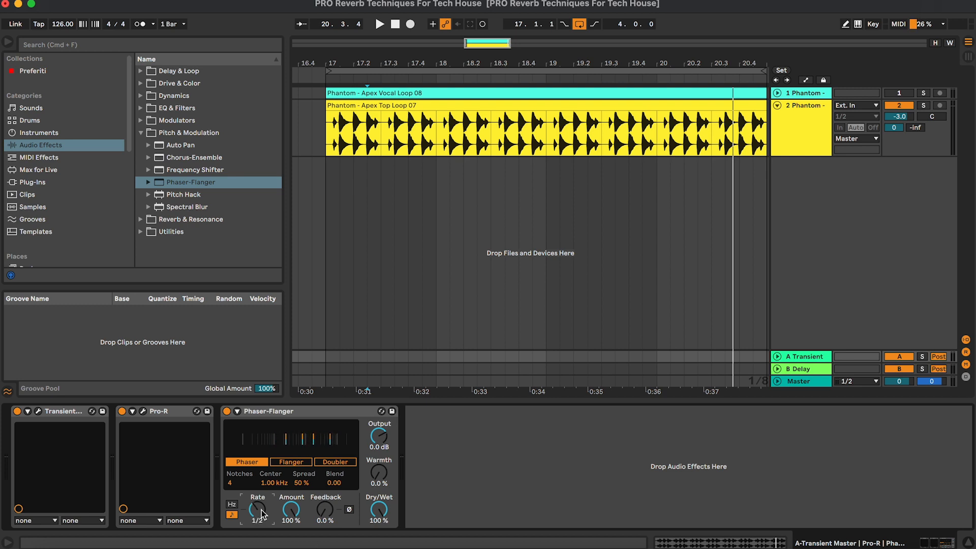
{"action": "scroll", "coordinate": [262, 514], "scroll_direction": "down", "scroll_amount": 3}
{"action": "left_click", "coordinate": [232, 504]}
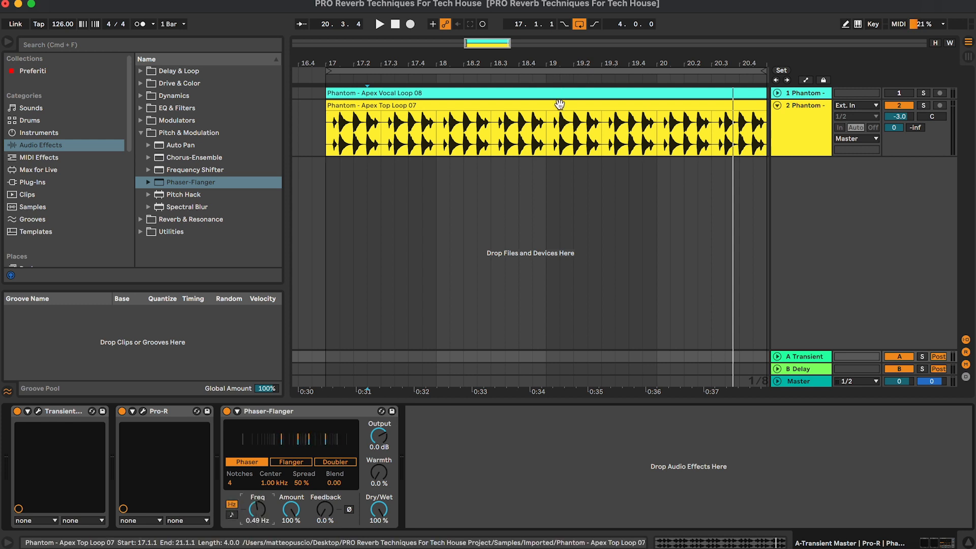
Play the Top Loop from 17.1.1 to audition the phased reverb, showing return track A's device chain
{"action": "left_click", "coordinate": [534, 105]}
{"action": "key", "text": "minus"}
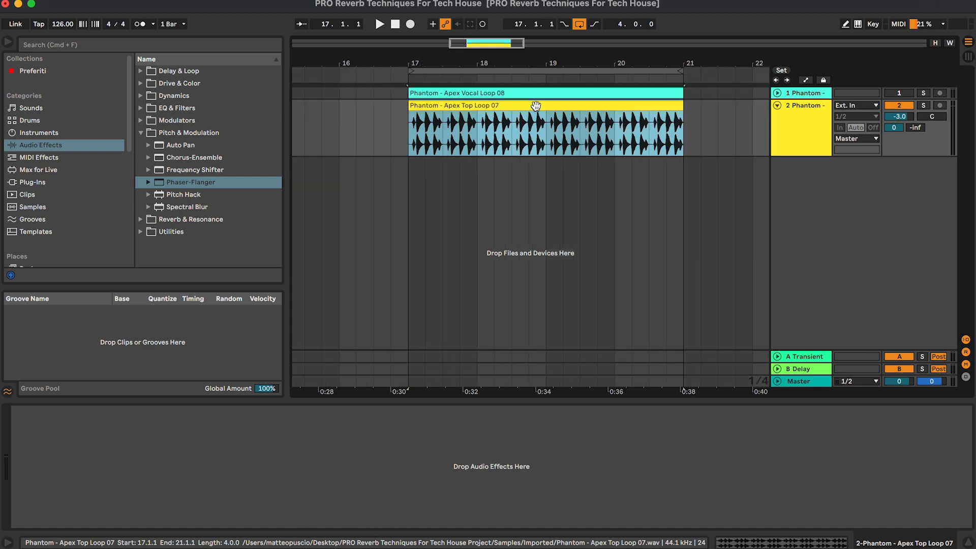
{"action": "left_click", "coordinate": [508, 141]}
{"action": "left_click", "coordinate": [414, 134]}
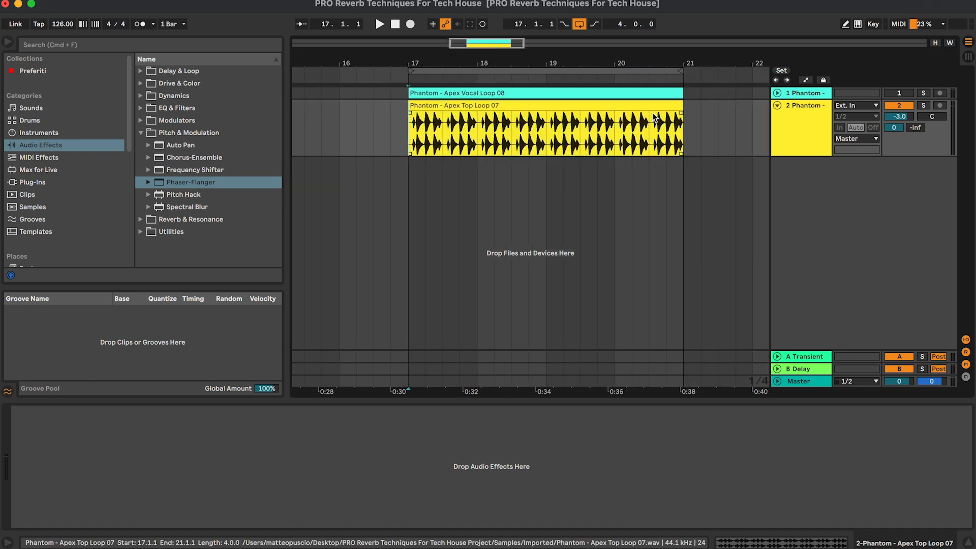
{"action": "key", "text": "space"}
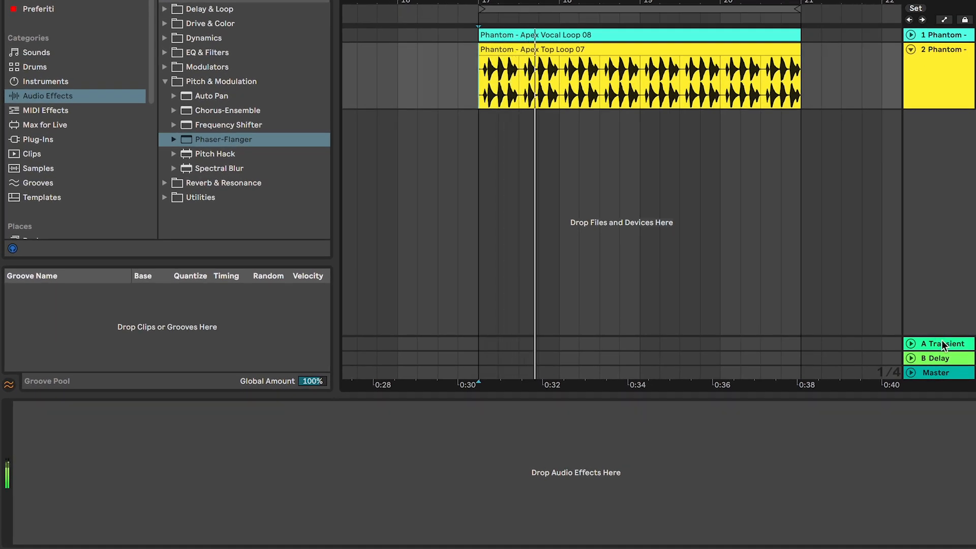
{"action": "left_click", "coordinate": [923, 346]}
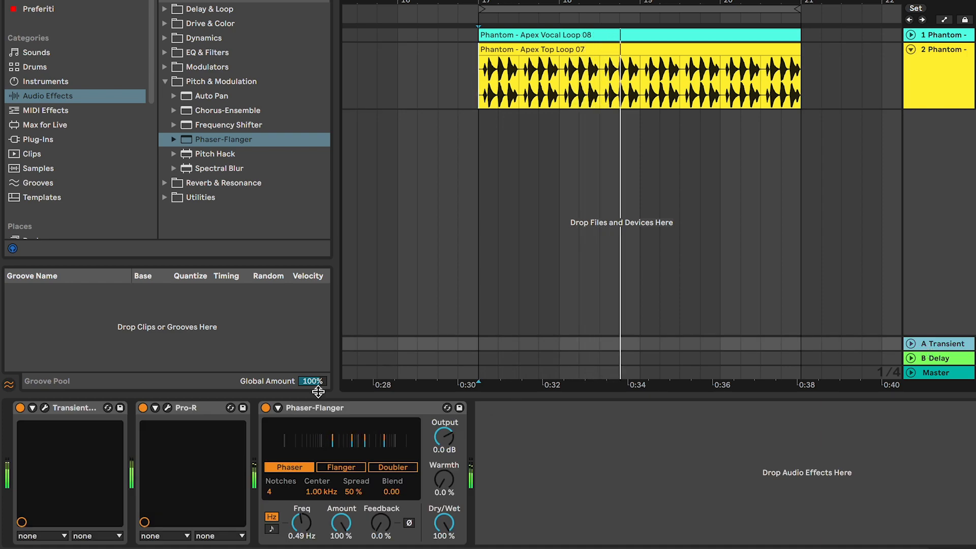
Reduce Pro-R's Space to a 0.91 s decay on return track A and close its window
{"action": "left_click", "coordinate": [168, 409]}
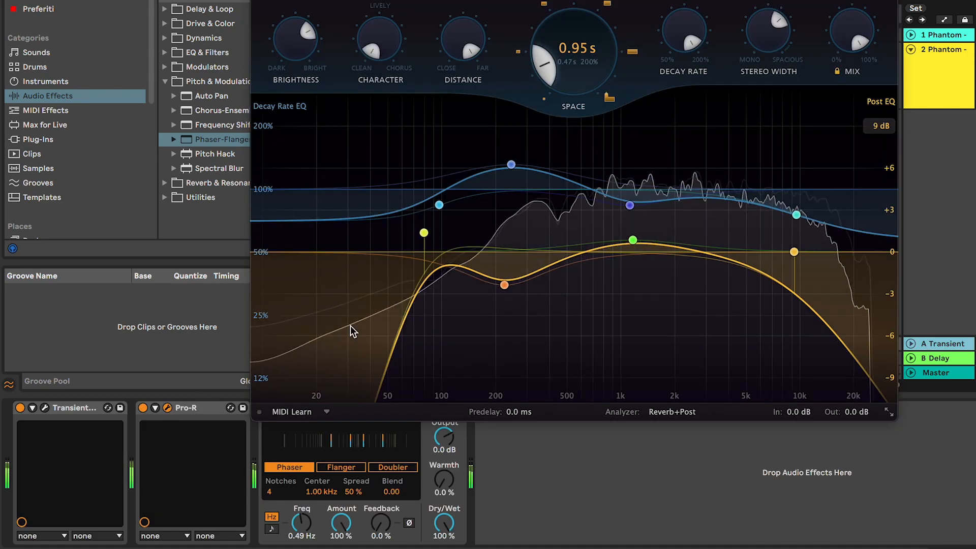
{"action": "left_click_drag", "start_coordinate": [586, 35], "coordinate": [587, 38]}
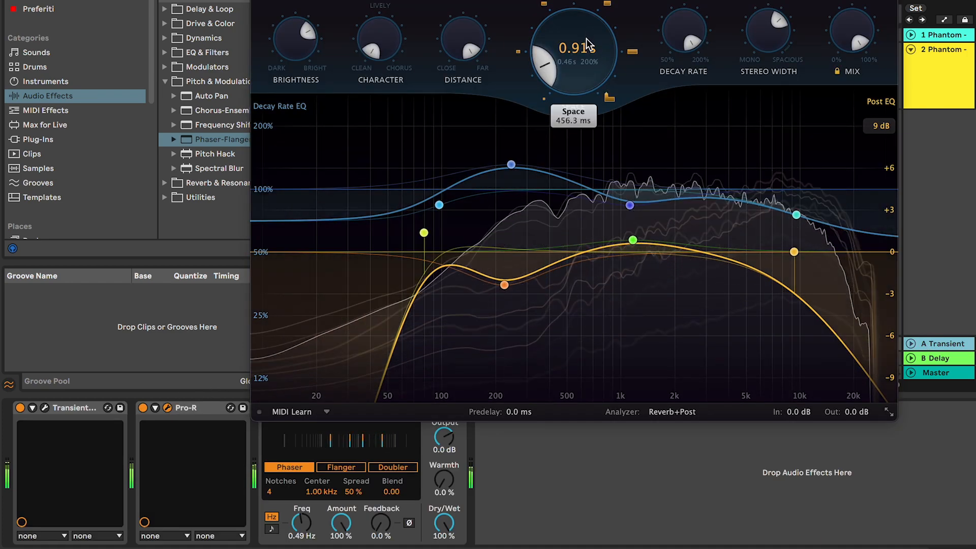
{"action": "left_click", "coordinate": [258, 1]}
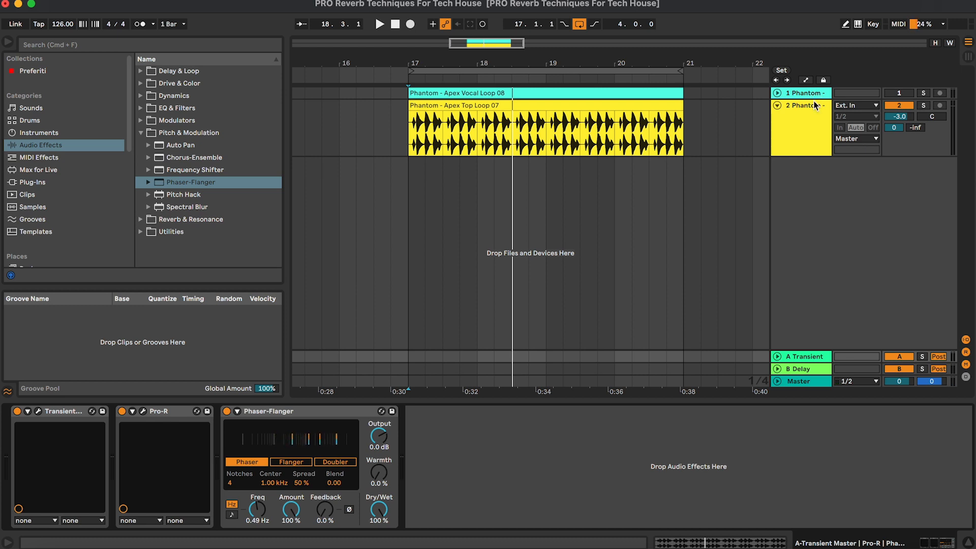
{"action": "left_click", "coordinate": [583, 453]}
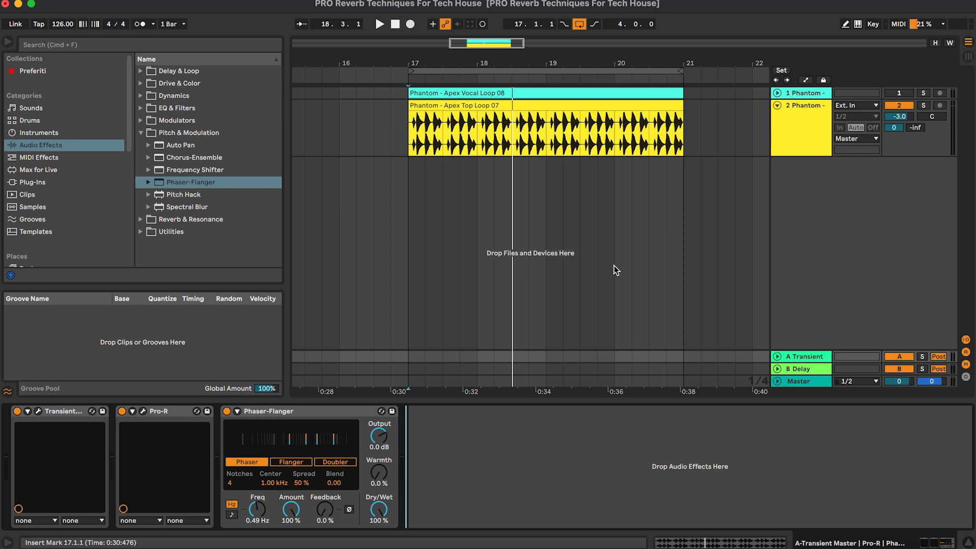